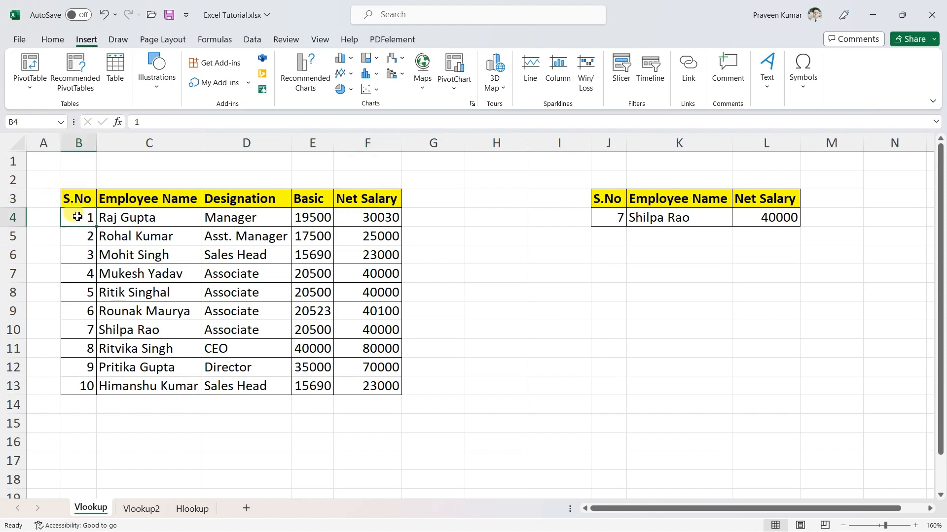
left_click(205, 341)
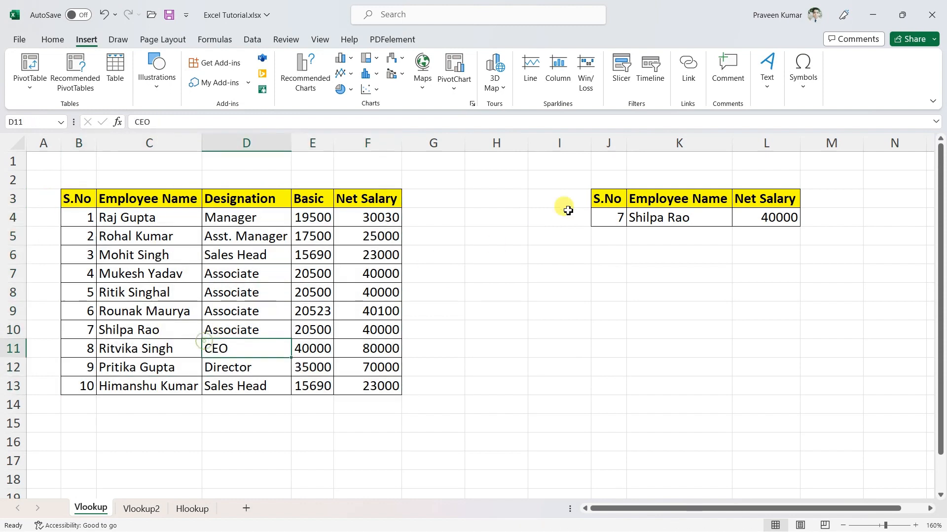
left_click(596, 195)
left_click(622, 237)
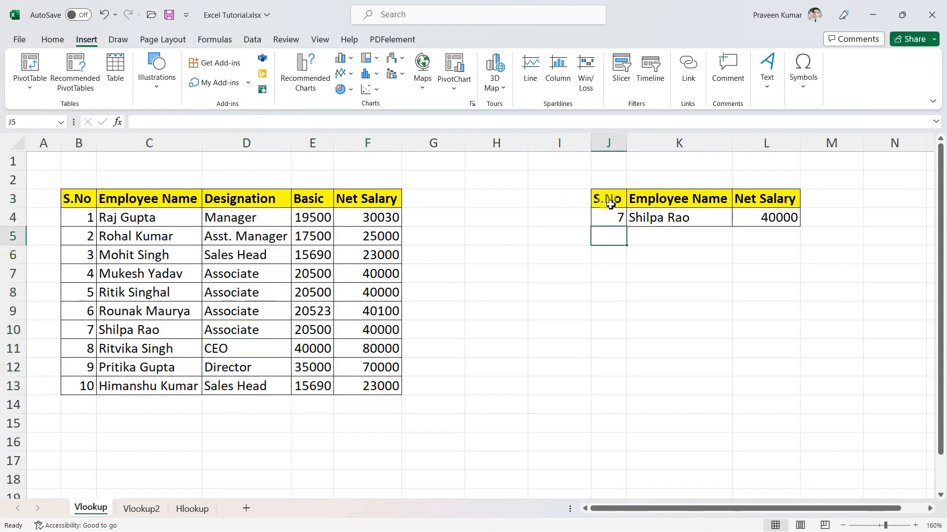
left_click(608, 196)
left_click(661, 201)
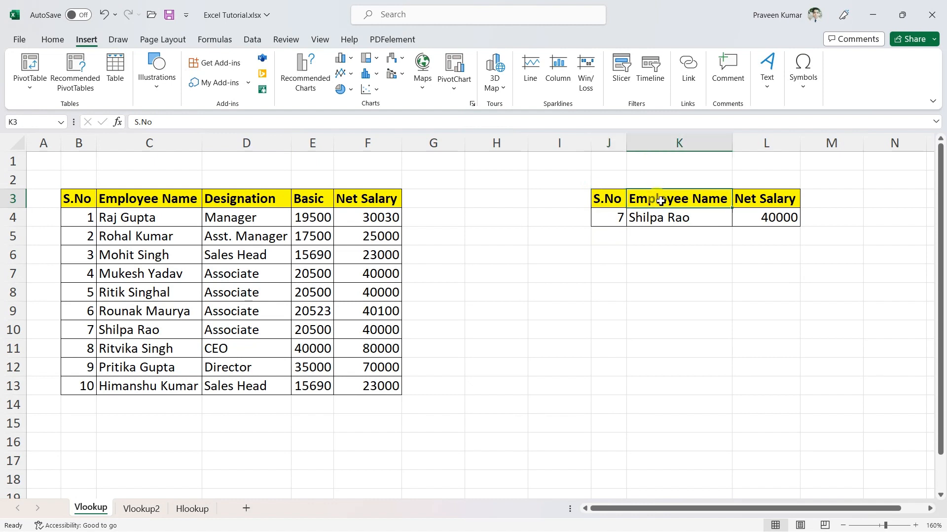
left_click(771, 195)
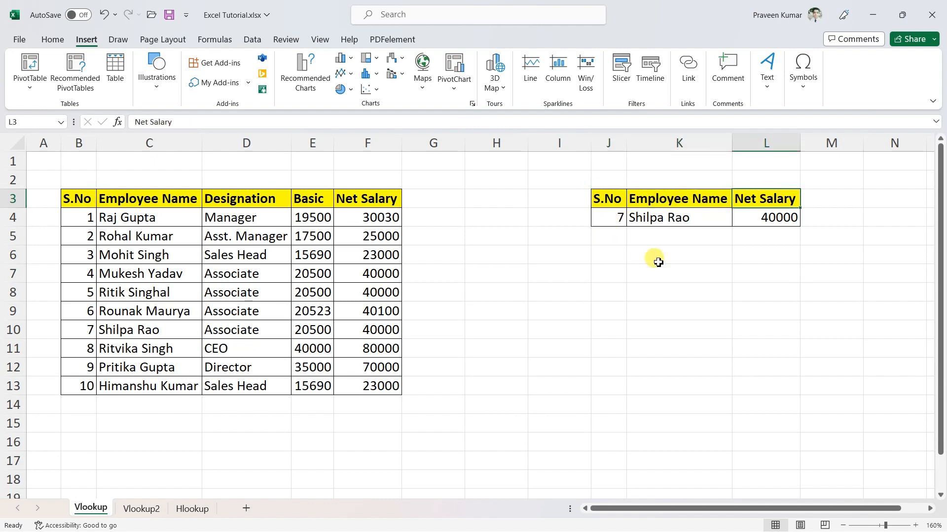
Step: Clear the existing entries in row 4 beneath the S.No, Employee Name and Net Salary headers of the small lookup table
left_click_drag(808, 239, 593, 218)
key("Delete")
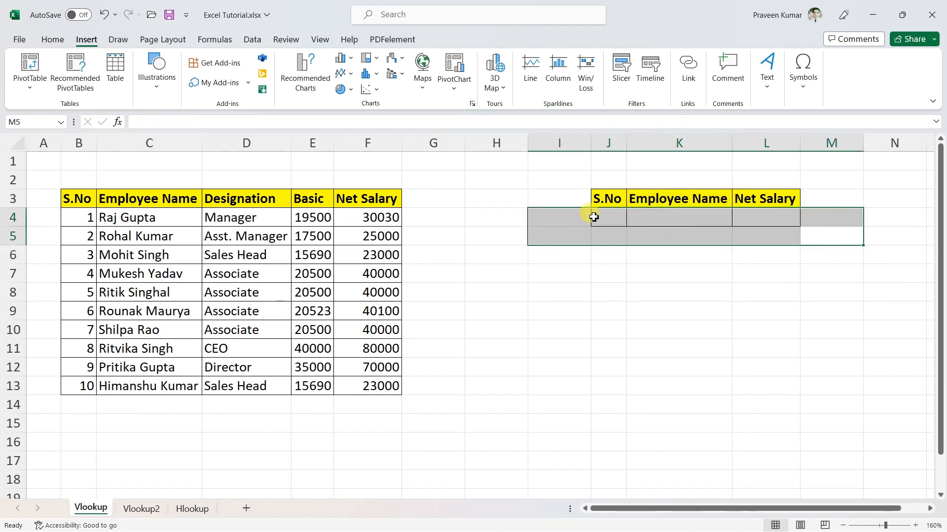
left_click(679, 330)
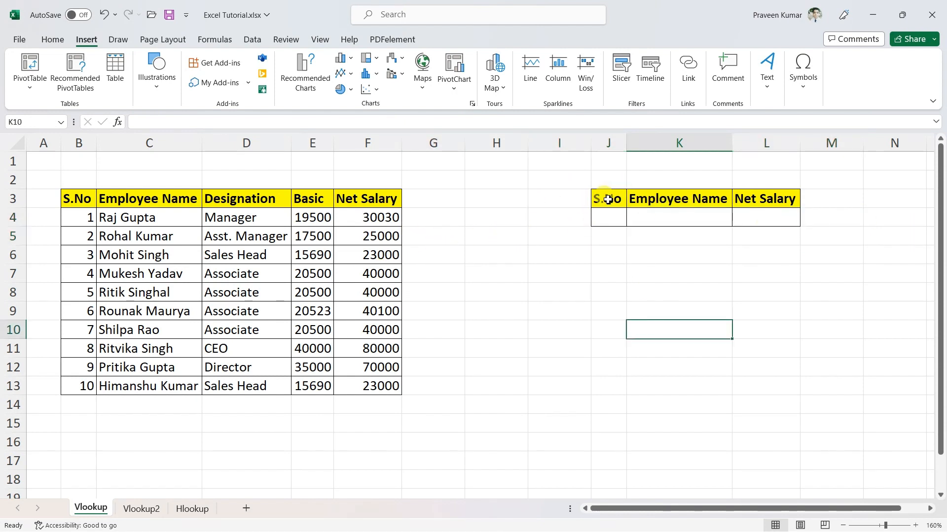
Step: Examine the lookup table's headers and the matching S.No, Employee Name and Net Salary columns in the main employee table
left_click_drag(606, 199, 761, 209)
left_click(736, 260)
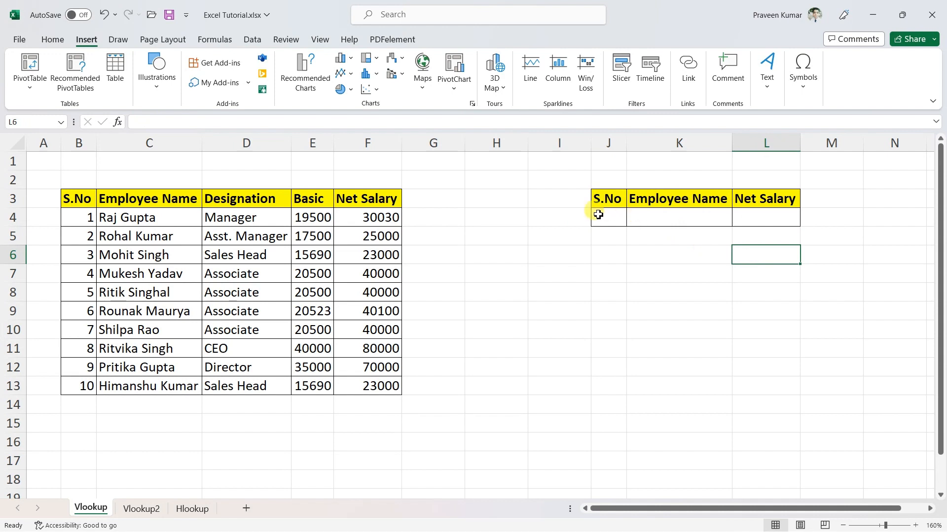
left_click(616, 222)
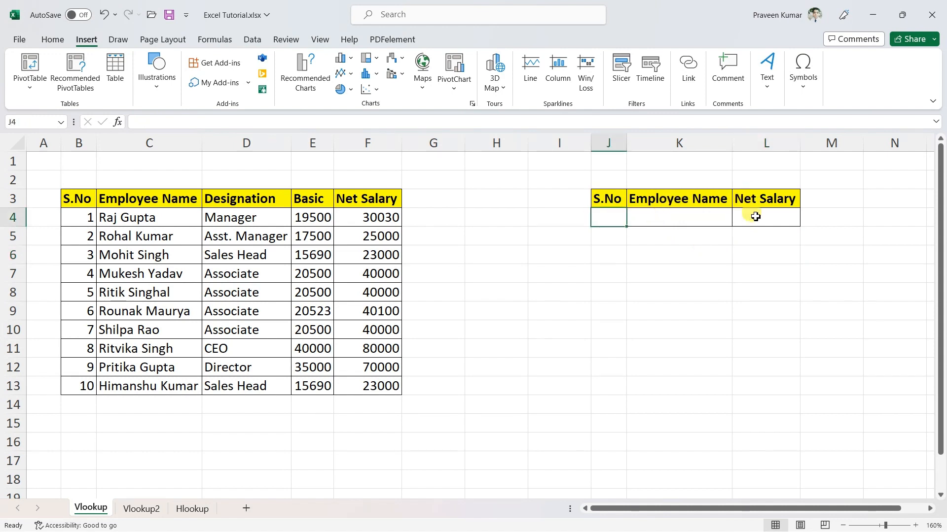
left_click(666, 293)
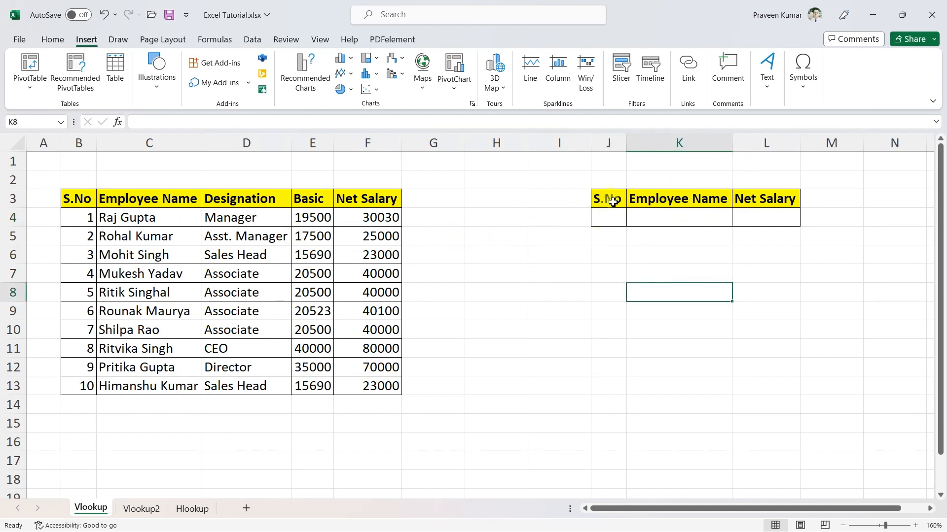
left_click_drag(78, 194, 82, 384)
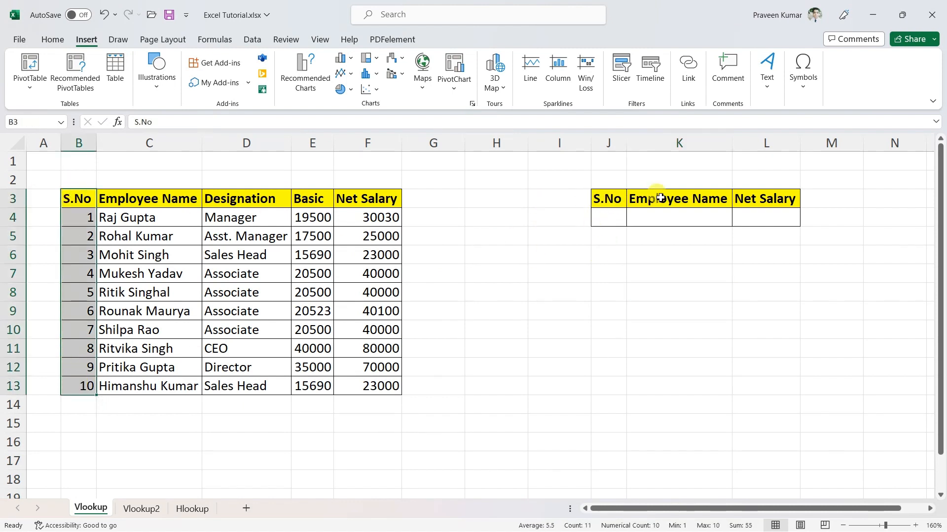
left_click_drag(155, 199, 165, 389)
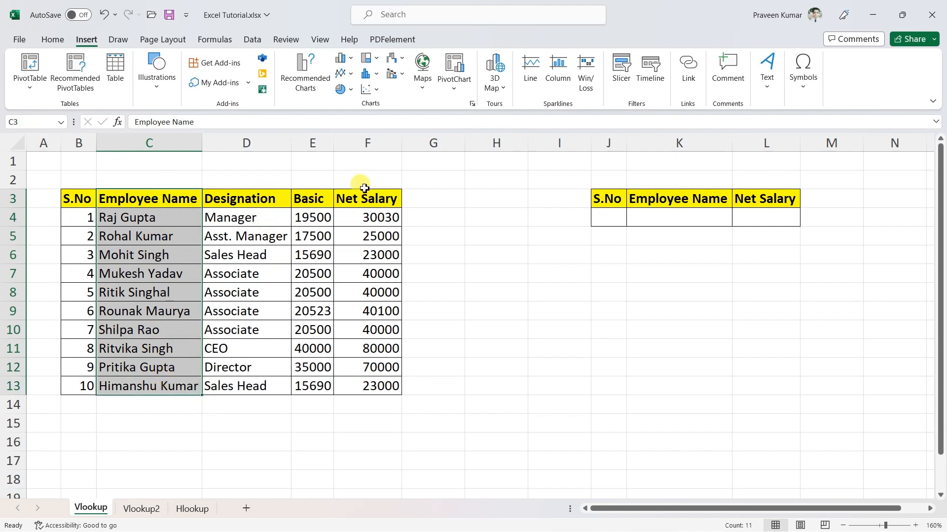
left_click_drag(367, 195, 382, 388)
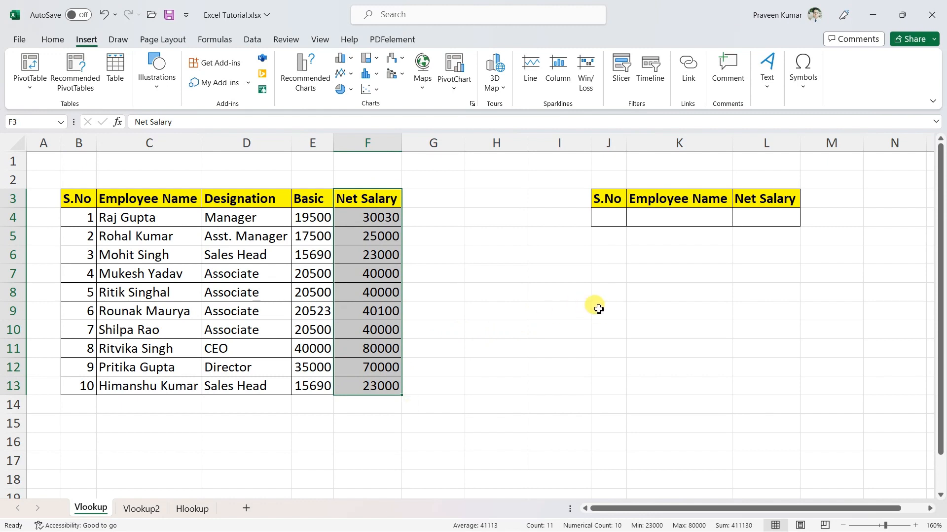
left_click(671, 298)
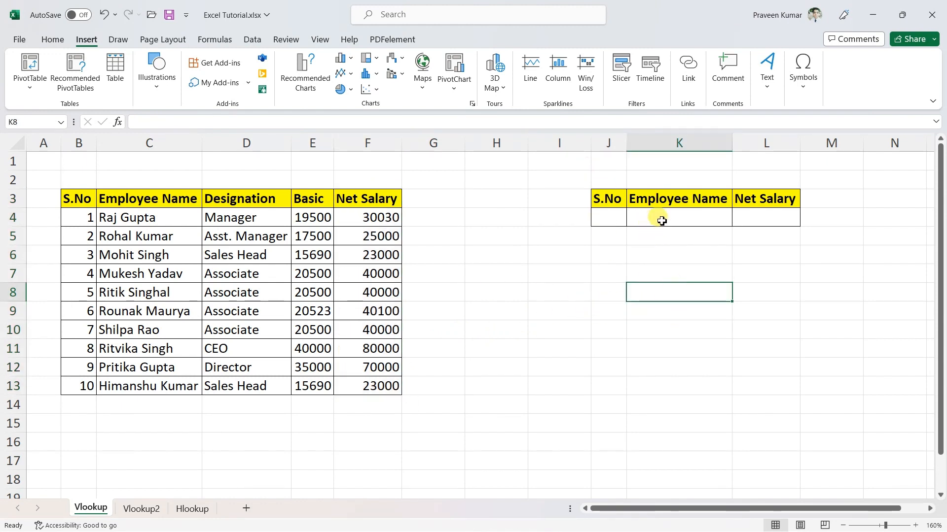
left_click(751, 220)
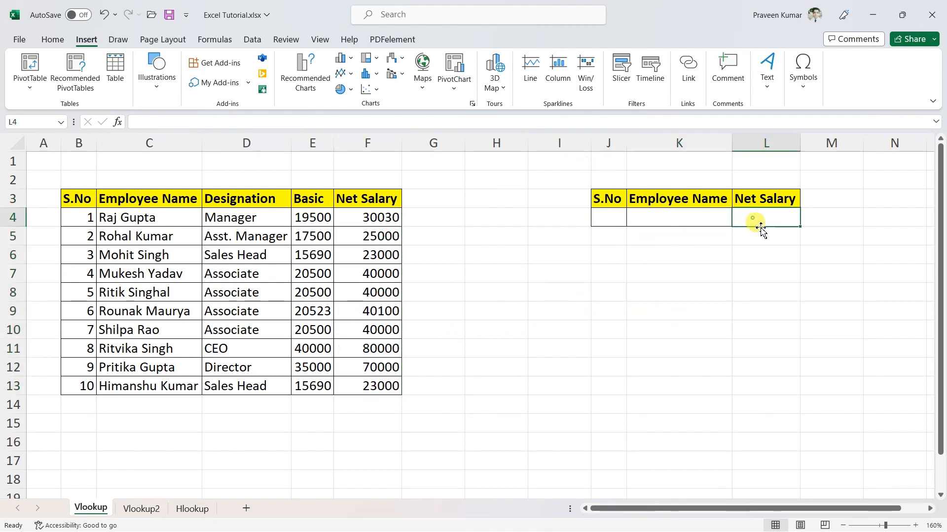
left_click(674, 287)
Step: Enter 1 as the S.No in cell J4 of the lookup table
left_click(600, 214)
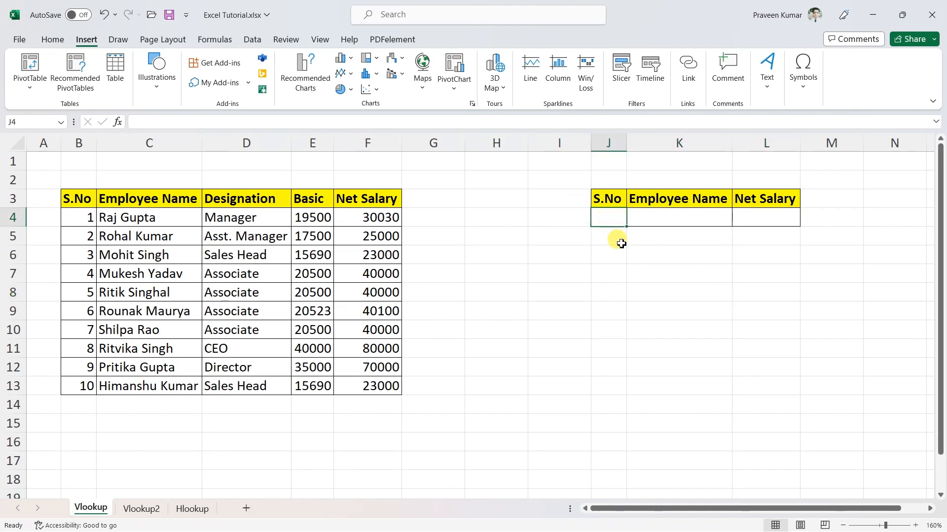
type("1")
left_click(631, 270)
Step: Compare the employee name and net salary in the main table's S.No 1 row with the lookup cells K4 and L4
left_click(88, 222)
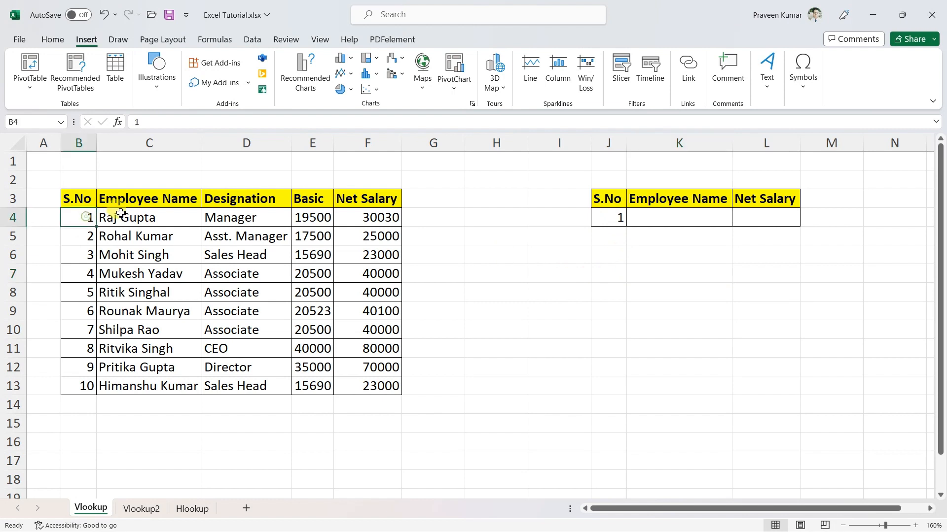
left_click(122, 213)
left_click(683, 212)
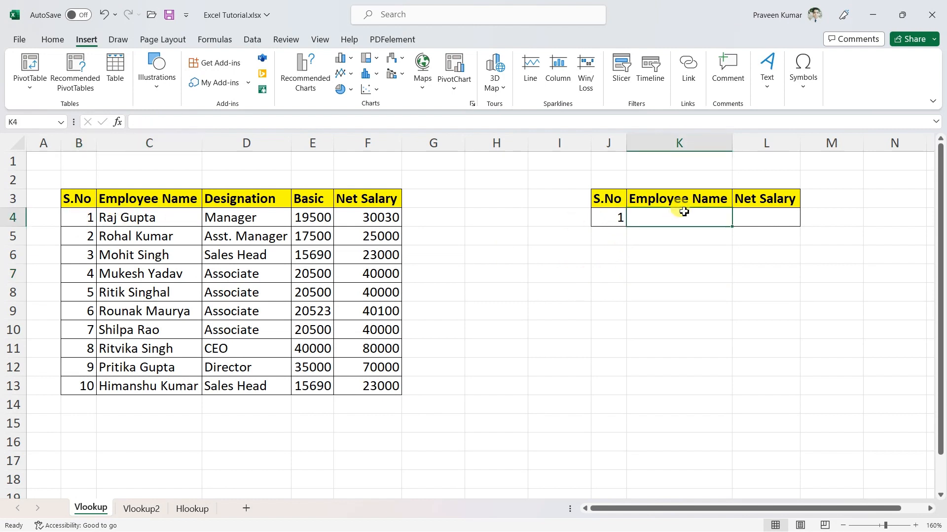
left_click(380, 217)
left_click(779, 217)
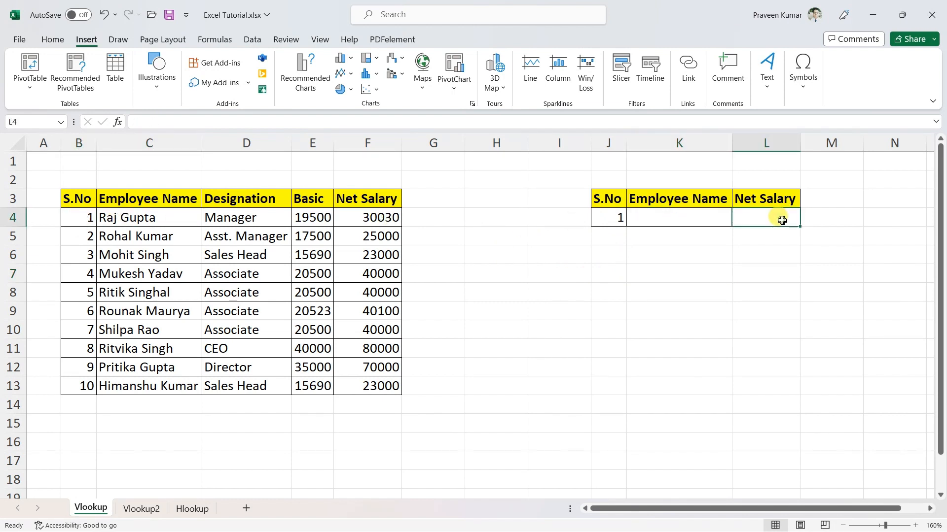
left_click(750, 292)
left_click(700, 218)
left_click(754, 221)
left_click(700, 222)
left_click(753, 221)
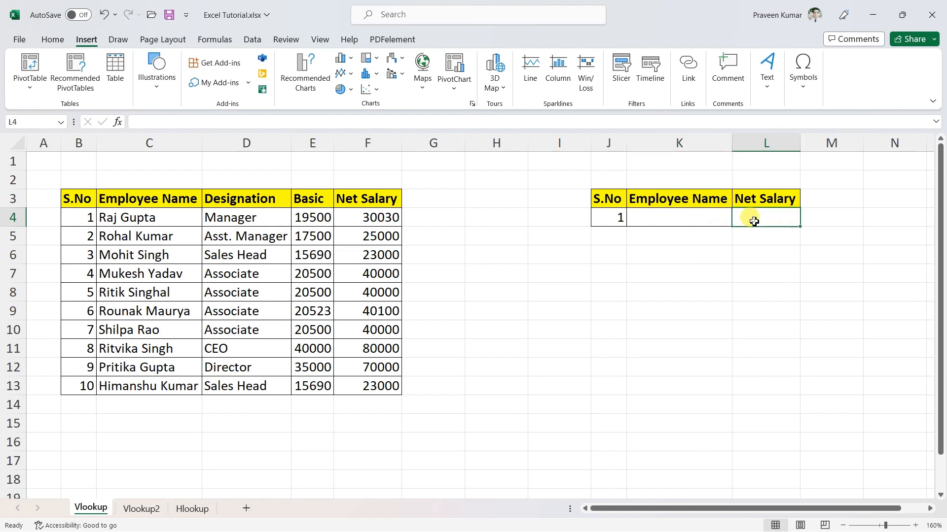
left_click(679, 217)
left_click(615, 222)
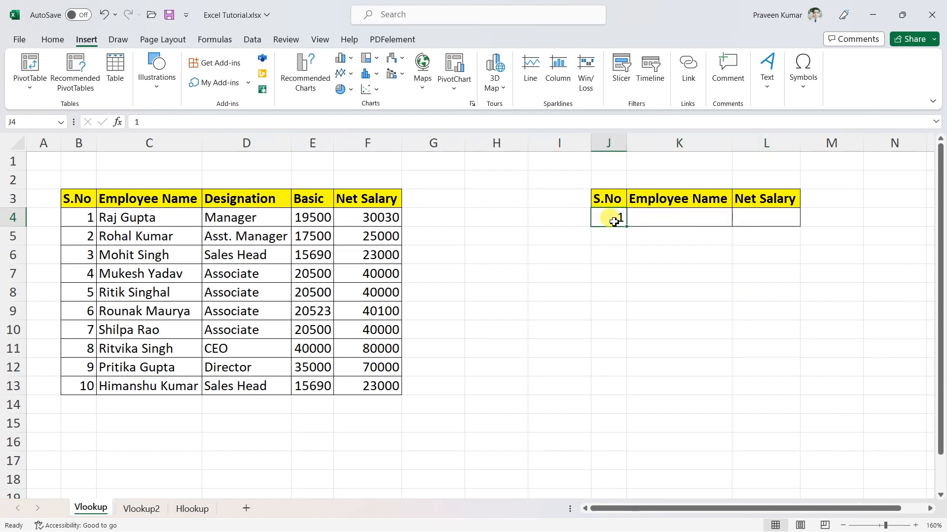
Step: Enter the formula =VLOOKUP(J4,$B$4:$F$13,2,0) in K4 to return the employee name for the S.No
left_click(673, 220)
type("=")
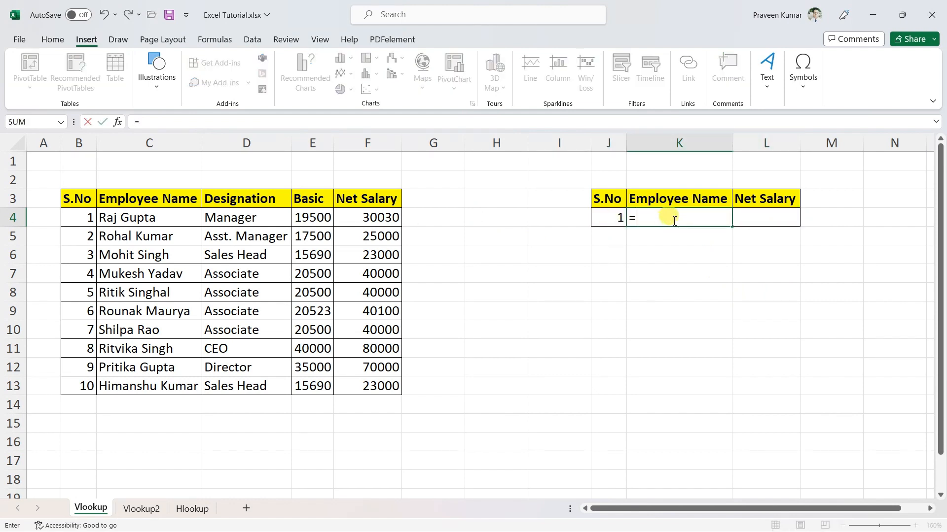
type("vlo")
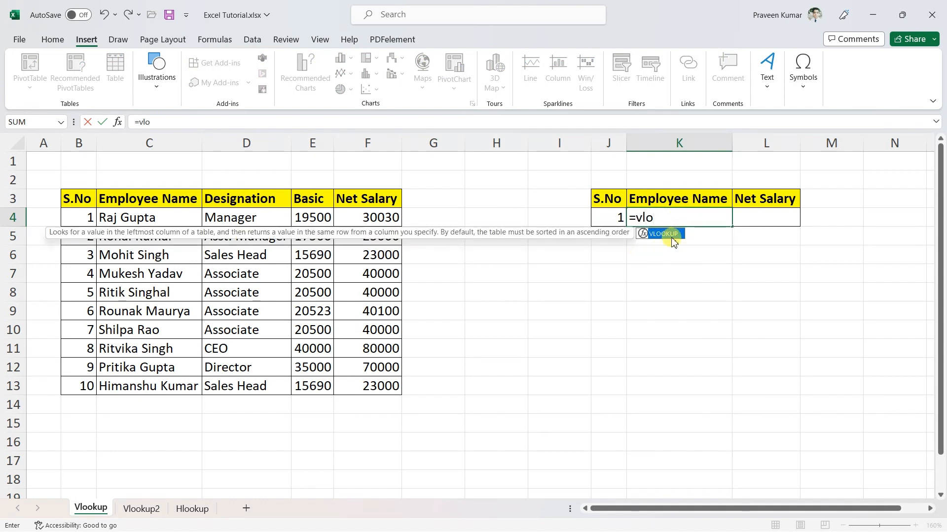
double_click(676, 234)
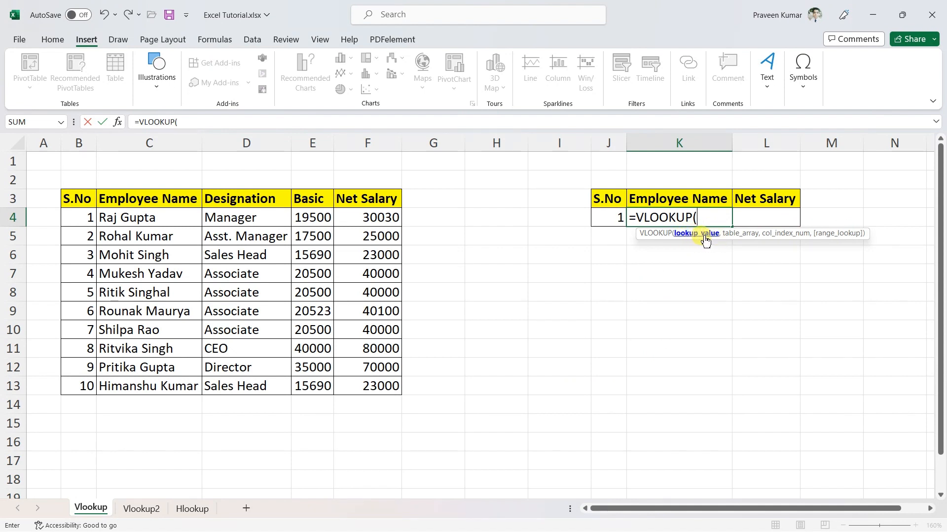
left_click(607, 218)
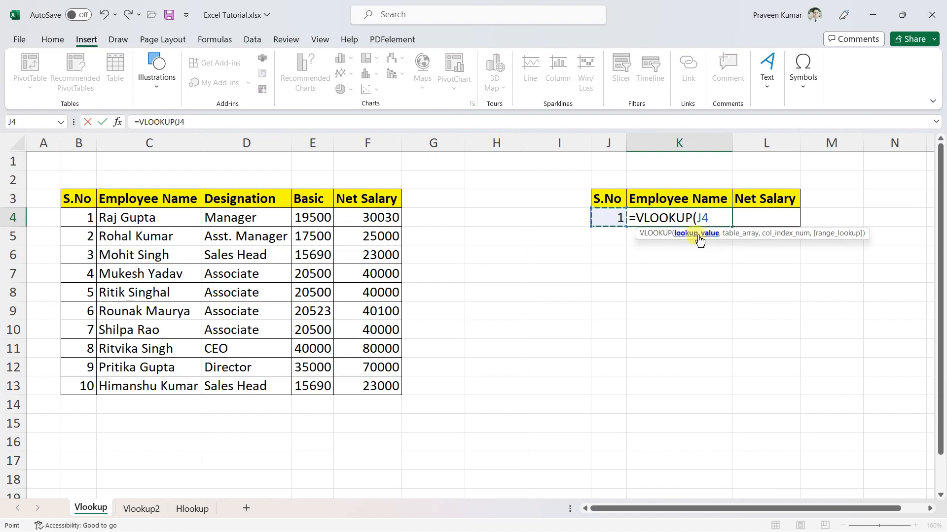
type(",")
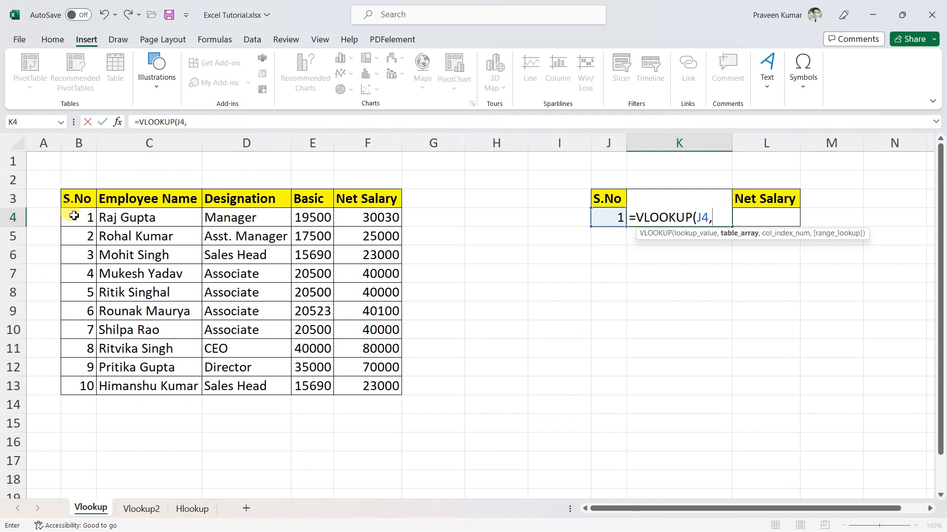
left_click_drag(74, 215, 333, 383)
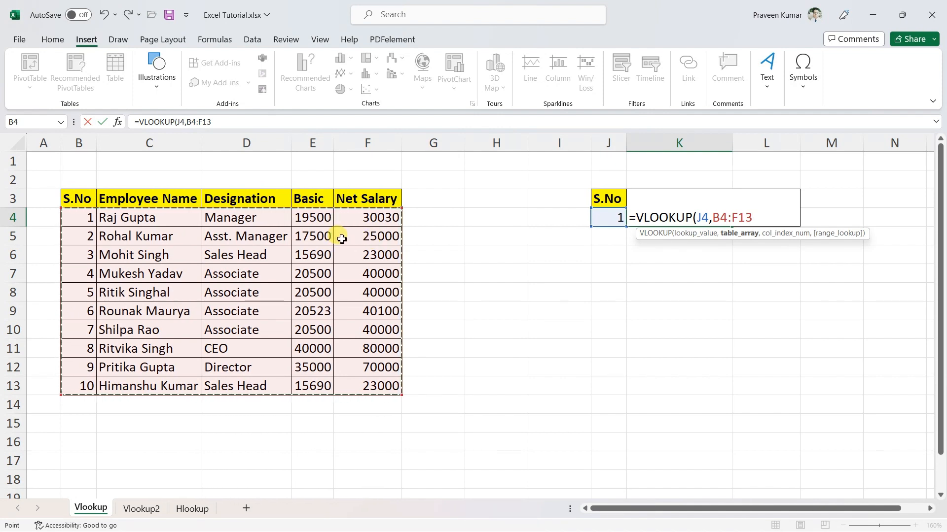
key("F4")
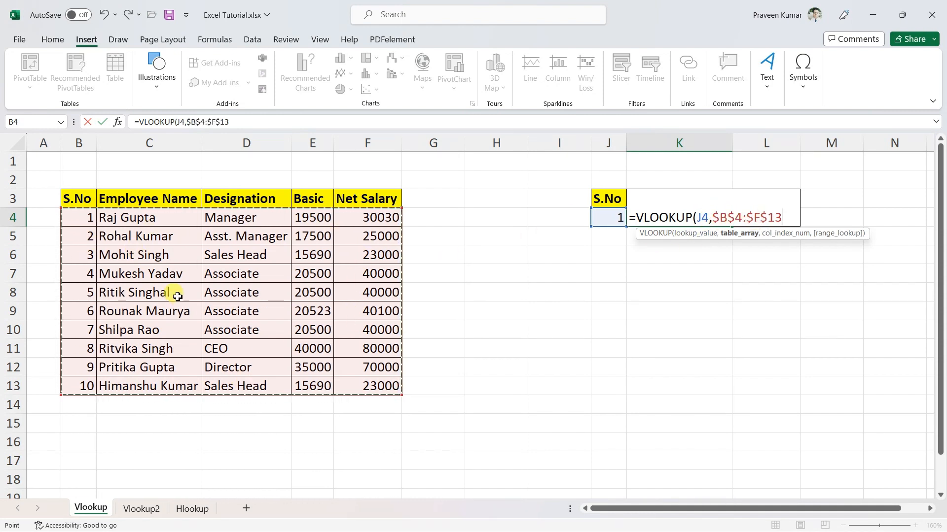
type(",2")
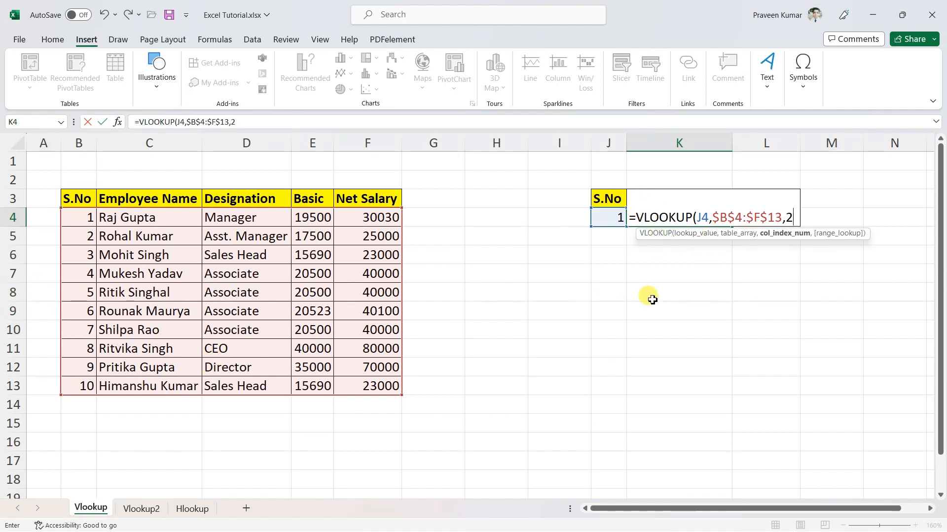
type(",")
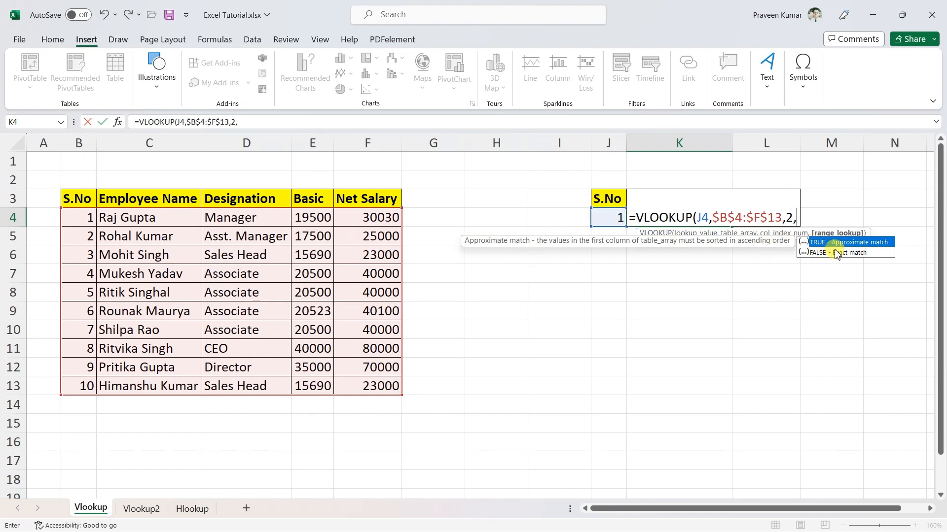
type(")")
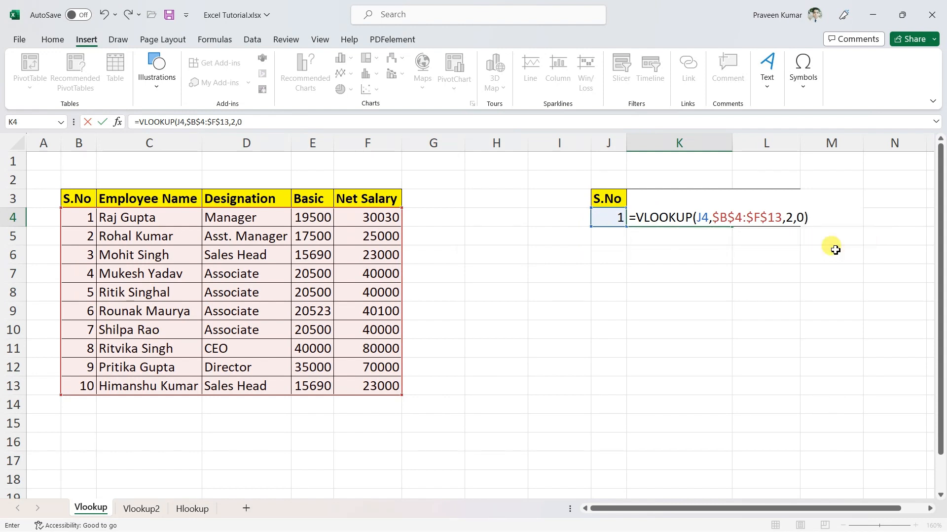
key("Return")
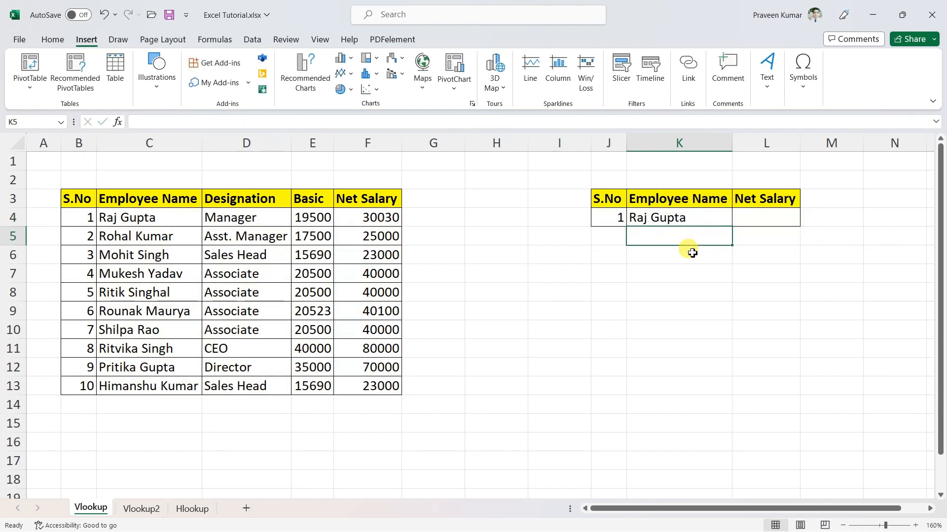
left_click(658, 216)
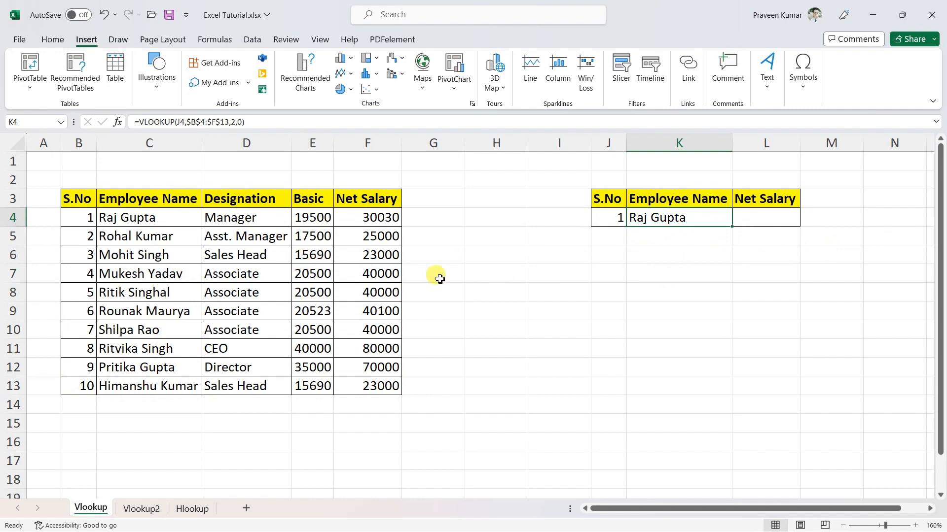
Step: Enter the formula =VLOOKUP(J4,$B$4:$F$13,5,0) in L4 to return the net salary, and check it against the main table's S.No 1 row
left_click(747, 219)
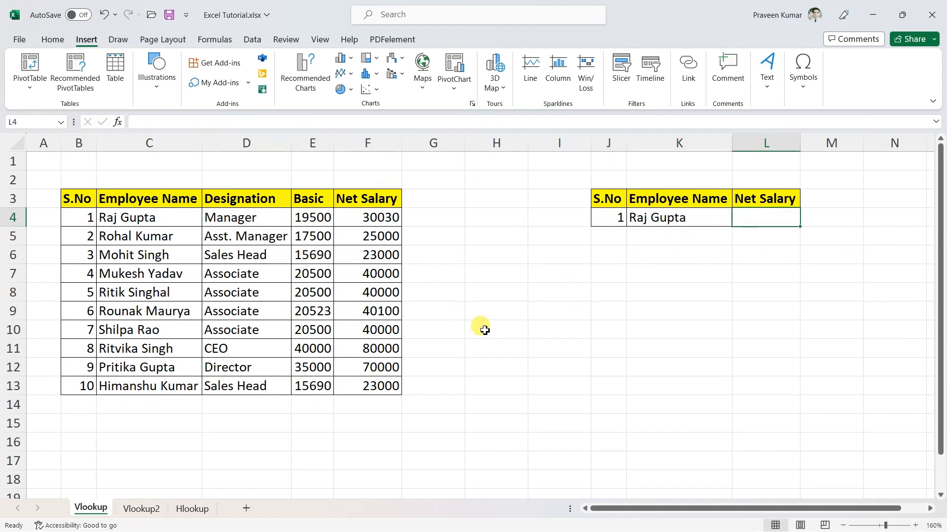
type("=vl")
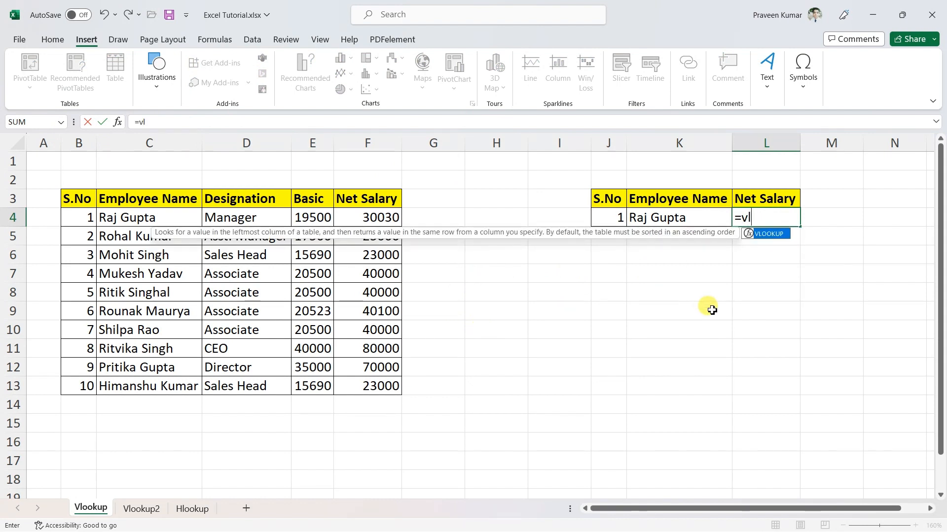
key("Tab")
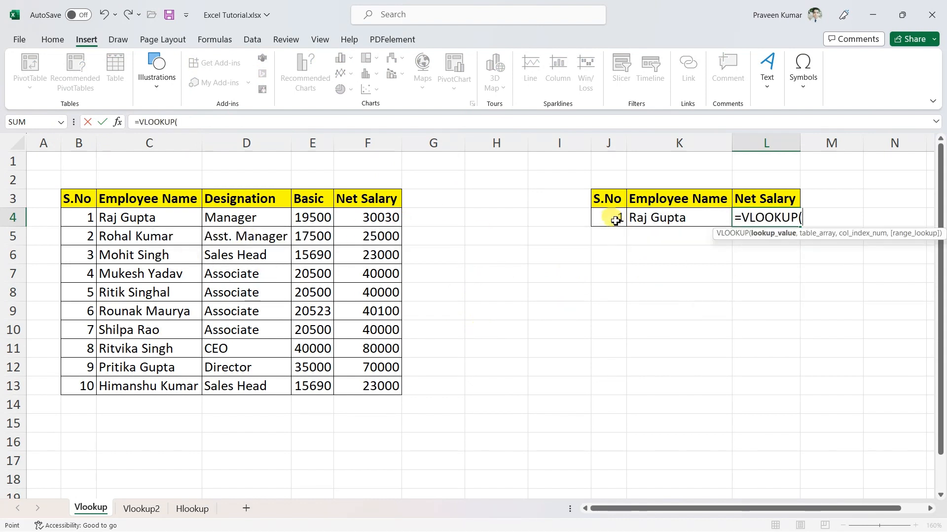
left_click(615, 221)
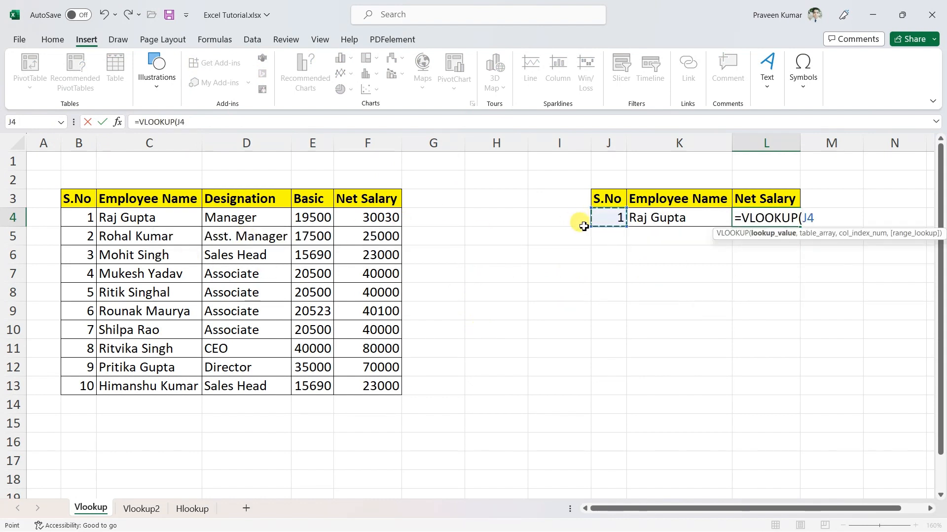
type(",")
left_click_drag(79, 218, 351, 385)
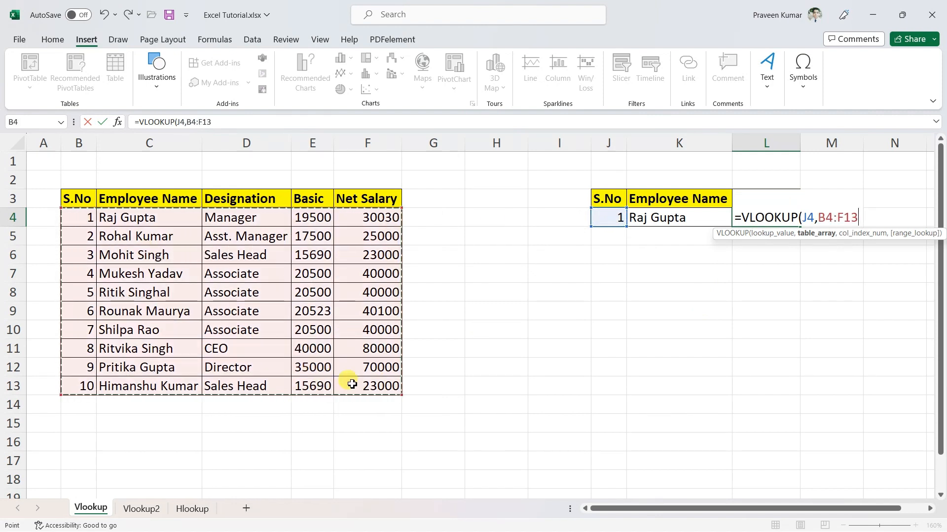
key("F4")
type(",5")
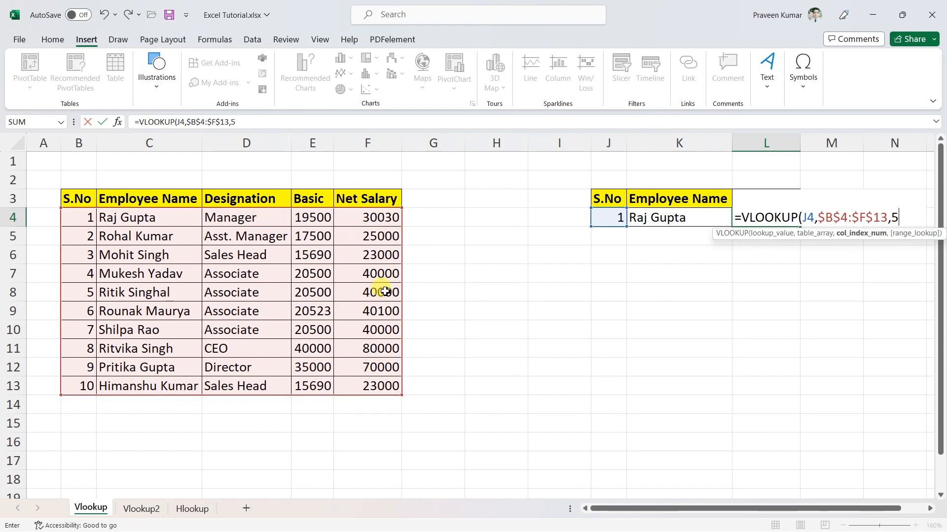
type(",")
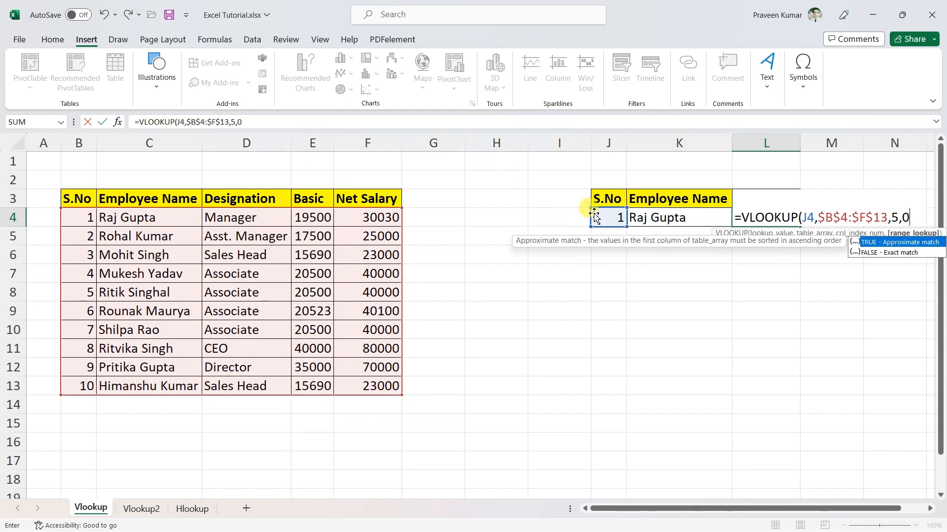
type("0)")
key("Return")
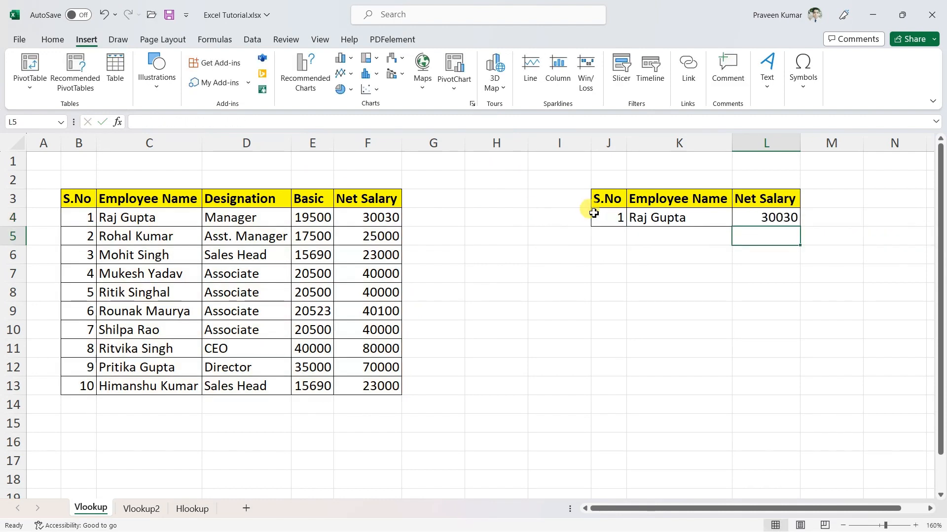
left_click(118, 219)
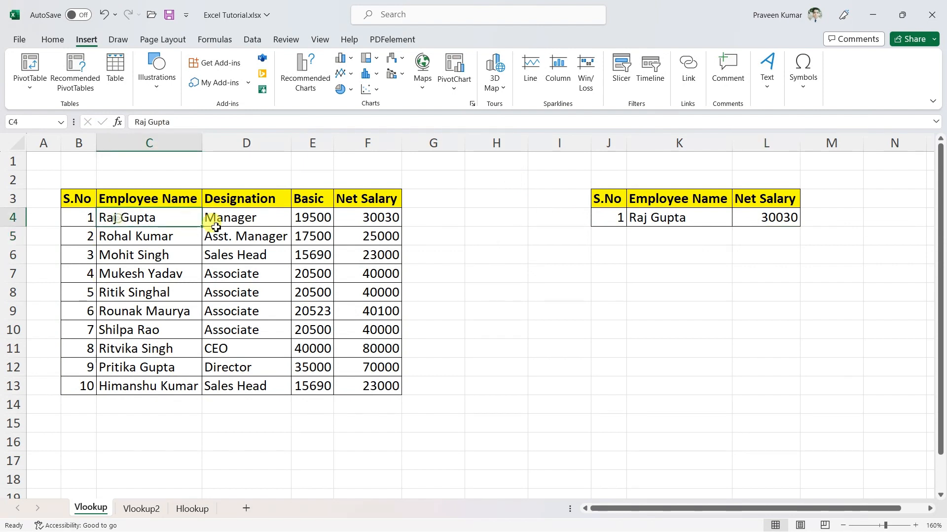
left_click(364, 222)
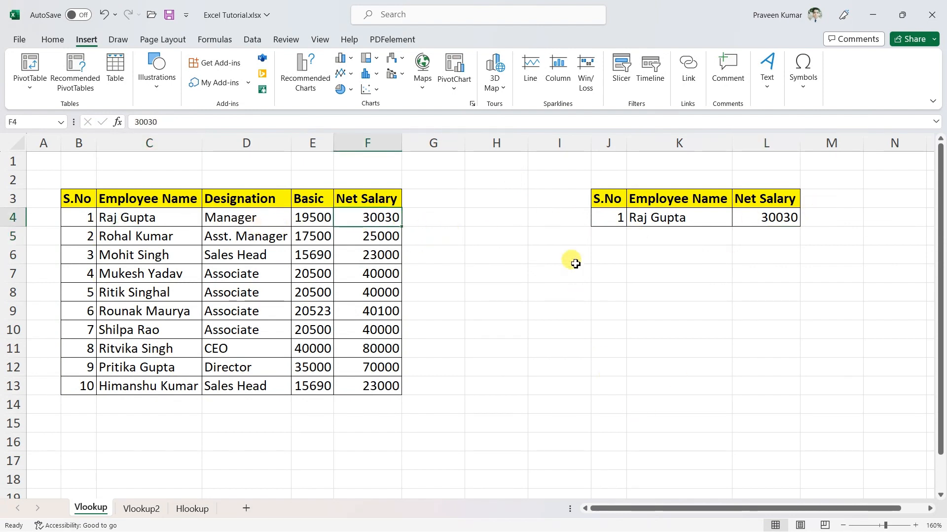
Step: Enter the serial numbers 2, 3, 4 and 5 in cells J5 to J8 of the lookup table
left_click(612, 235)
left_click(619, 258)
left_click(613, 234)
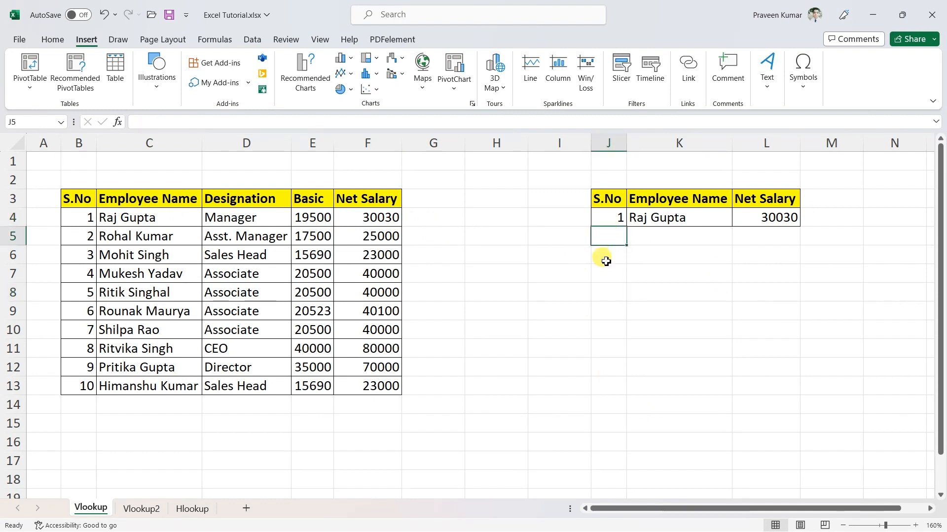
type("2")
key("Return")
type("3")
left_click(615, 305)
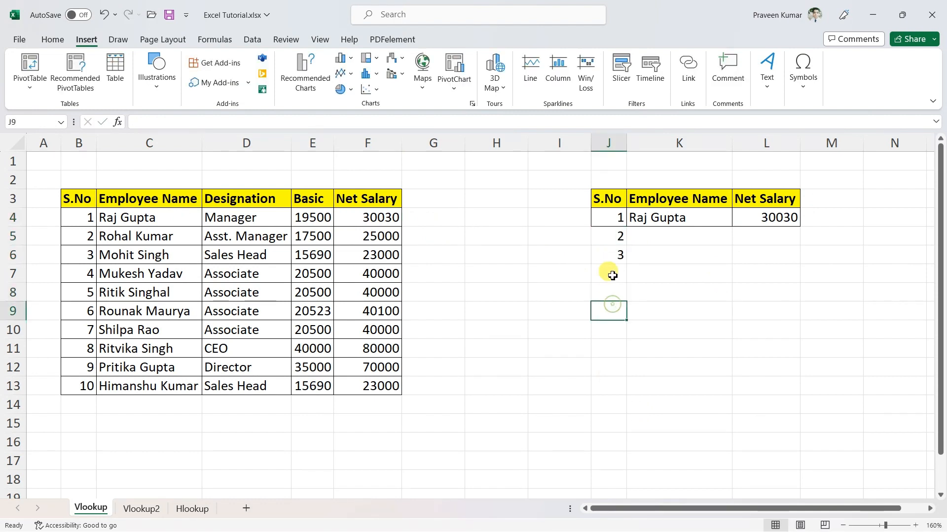
left_click(612, 274)
type("4")
left_click(616, 306)
left_click(614, 295)
type("5")
left_click(644, 346)
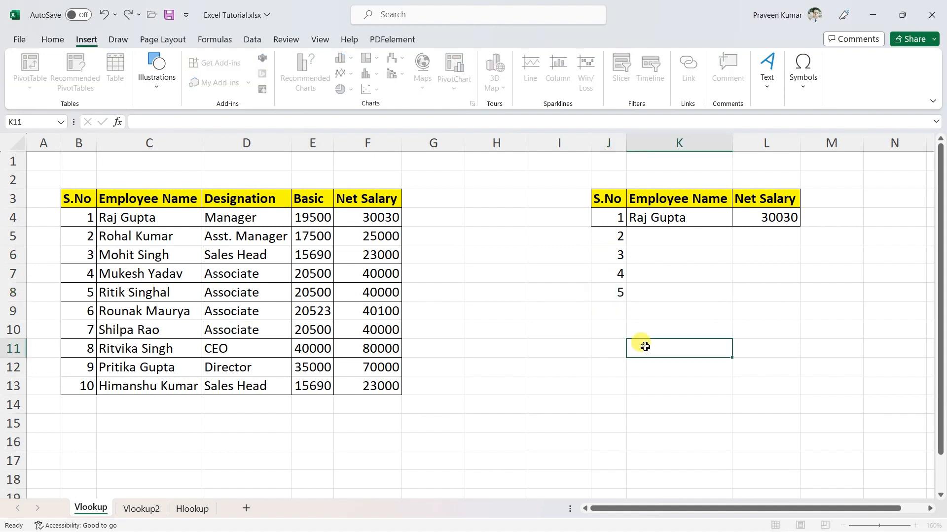
Step: Fill the VLOOKUP formulas in K4 and L4 down to row 8 for the remaining serial numbers
left_click(716, 217)
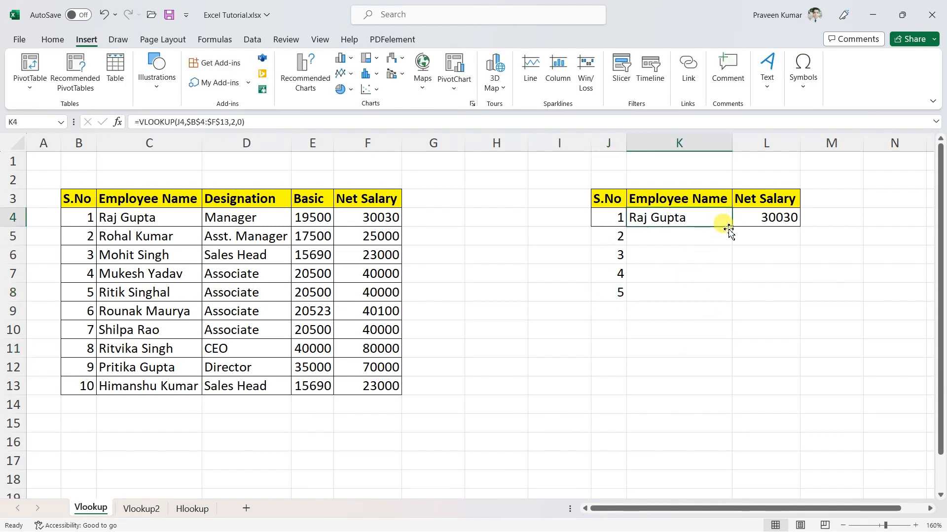
double_click(732, 228)
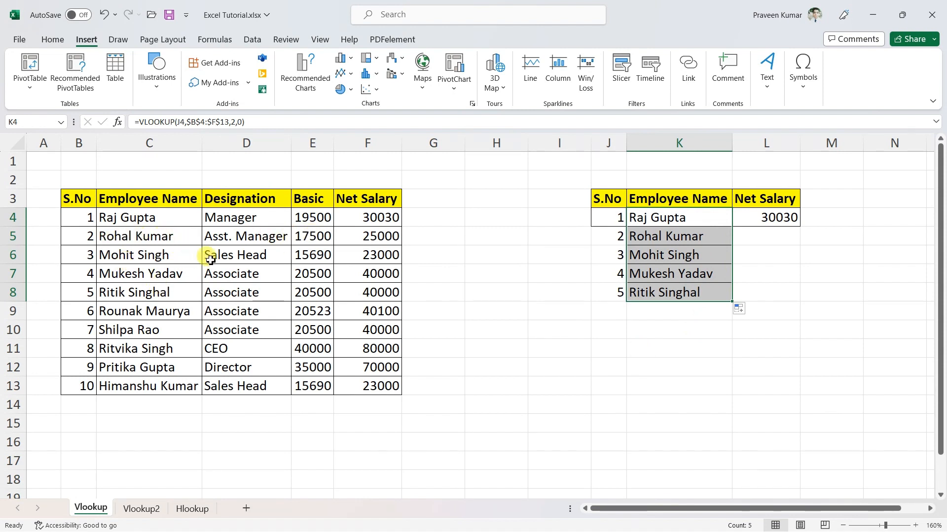
left_click(778, 216)
double_click(799, 227)
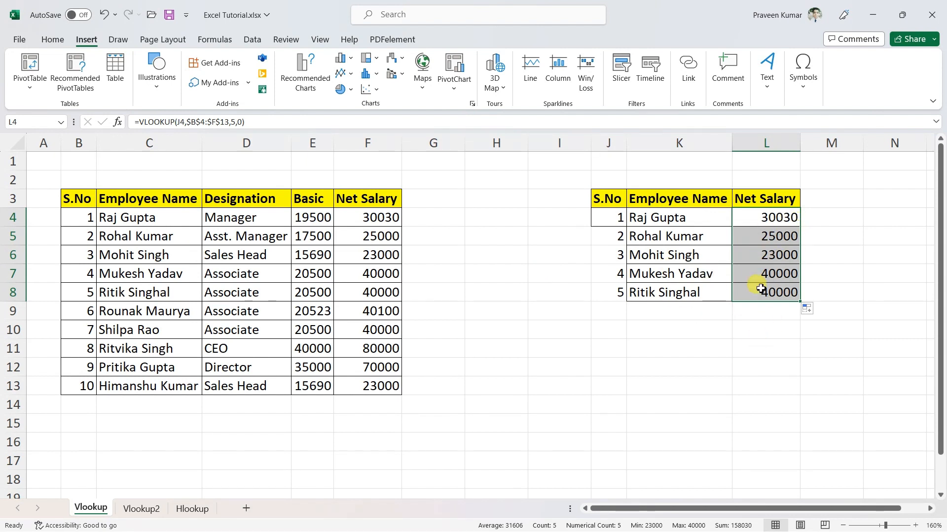
left_click(700, 384)
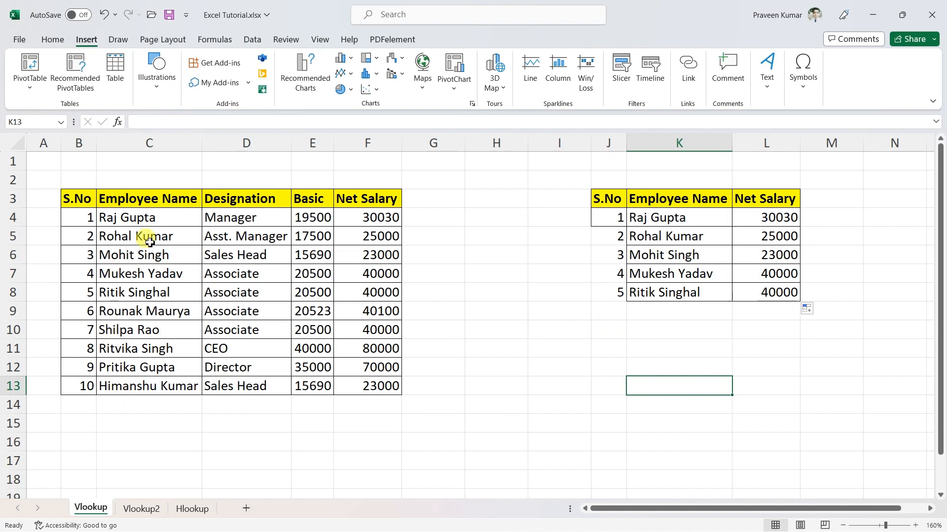
Step: Compare the main table's S.No column B3:B13 with the S.No lookup values in column J
left_click(530, 387)
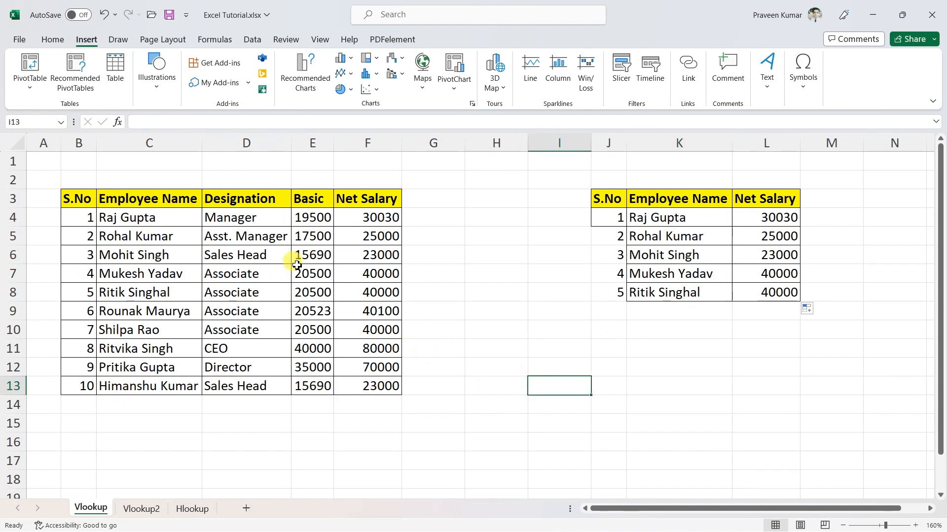
left_click_drag(74, 197, 64, 384)
left_click(598, 365)
left_click(602, 224)
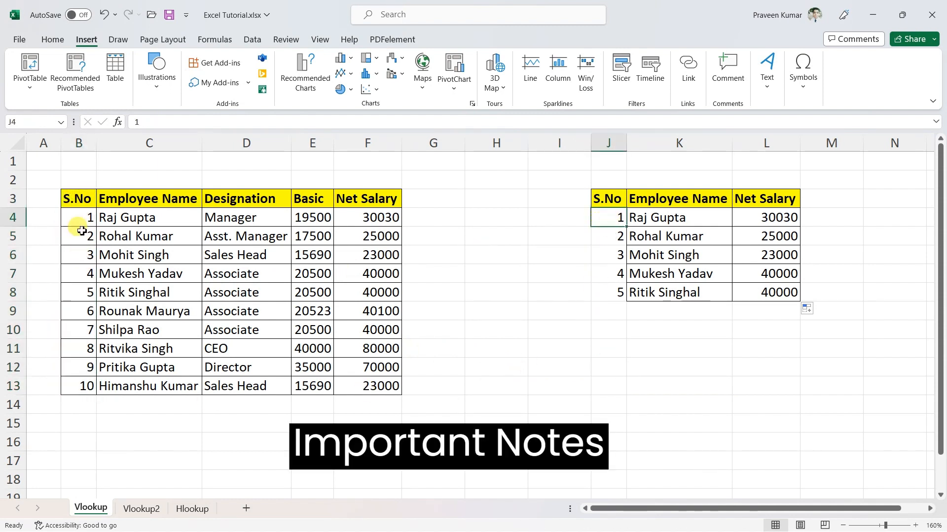
left_click_drag(80, 200, 74, 385)
left_click(606, 213)
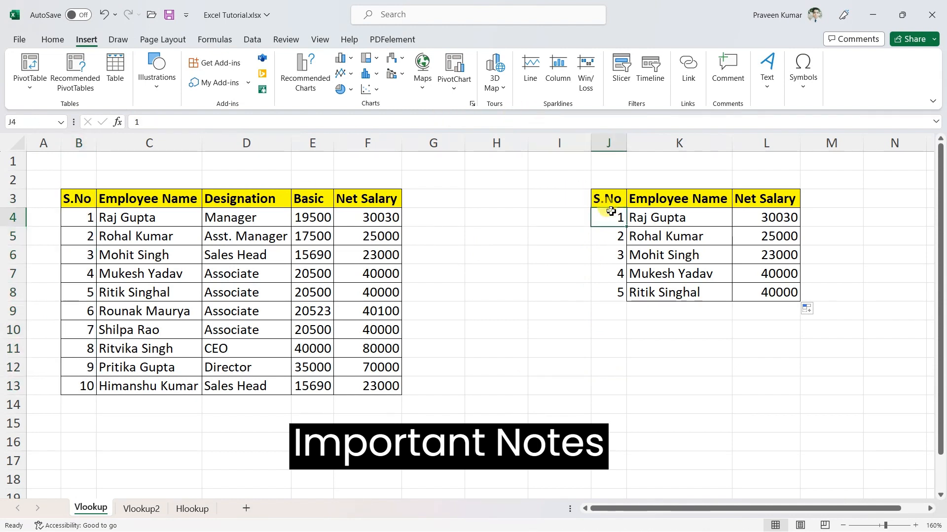
left_click(607, 310)
left_click_drag(77, 200, 75, 386)
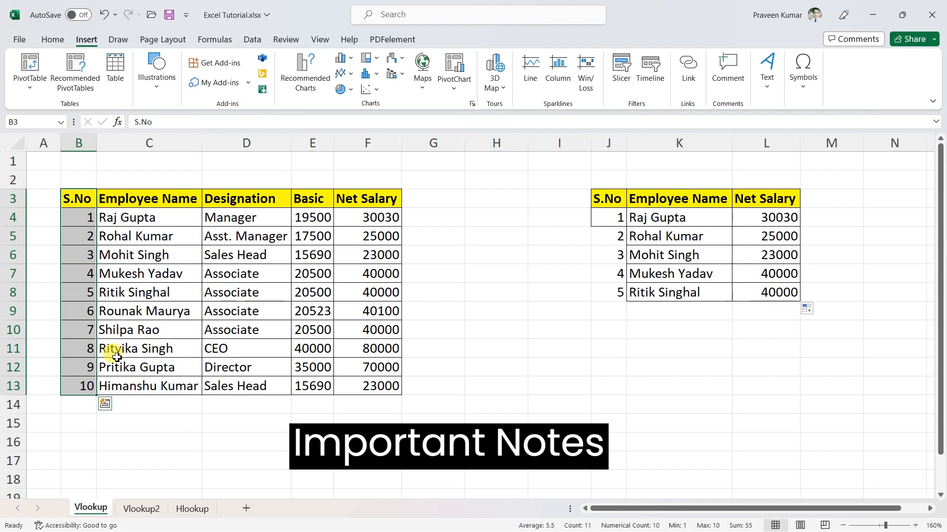
left_click(160, 422)
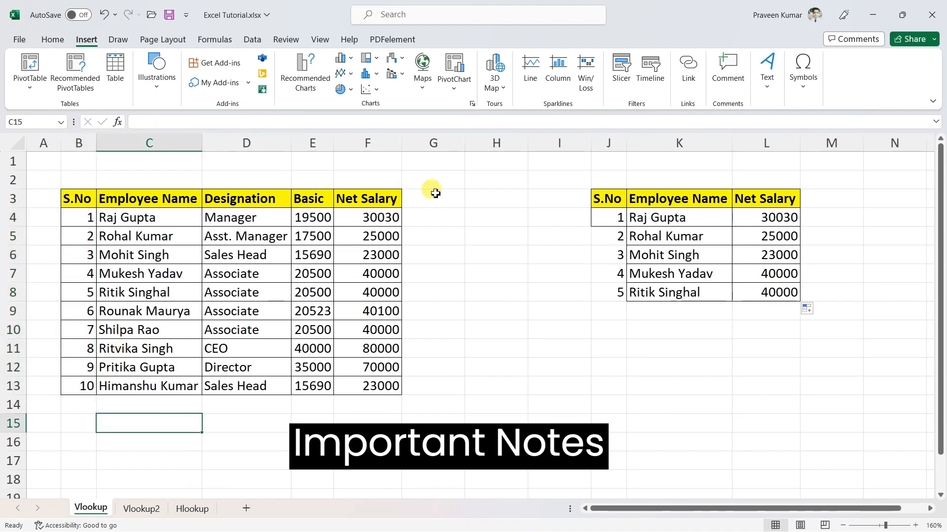
Step: Examine the columns following S.No in the main table, including the blank range G3:G13, and compare both table areas
left_click_drag(435, 193, 434, 387)
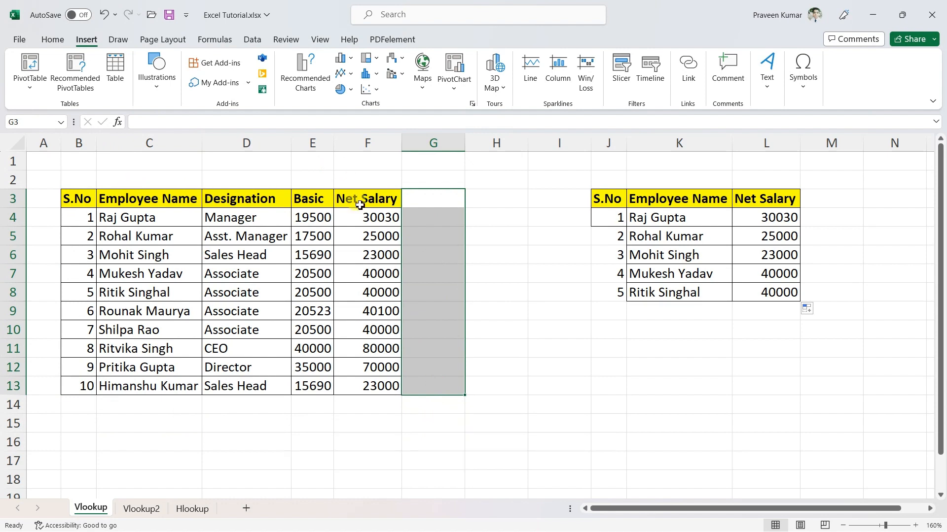
left_click_drag(175, 202, 353, 386)
left_click_drag(432, 195, 434, 387)
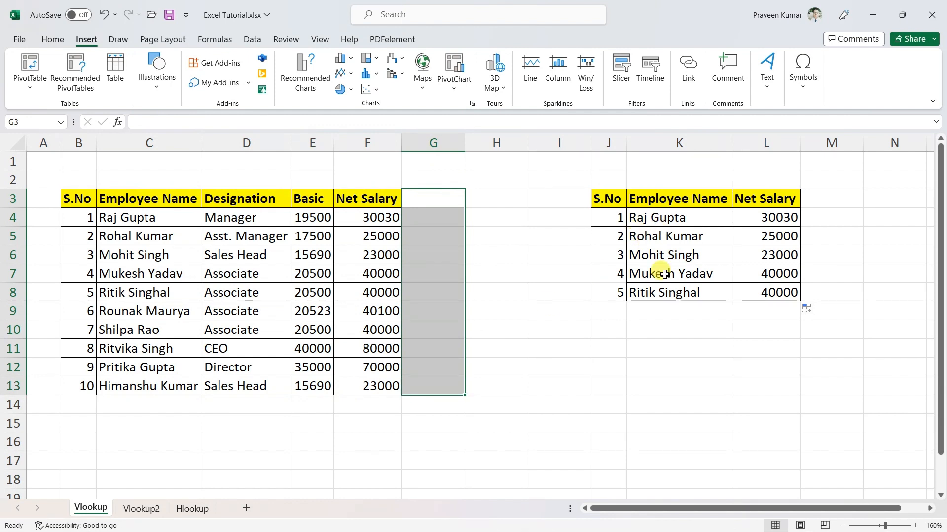
left_click(559, 367)
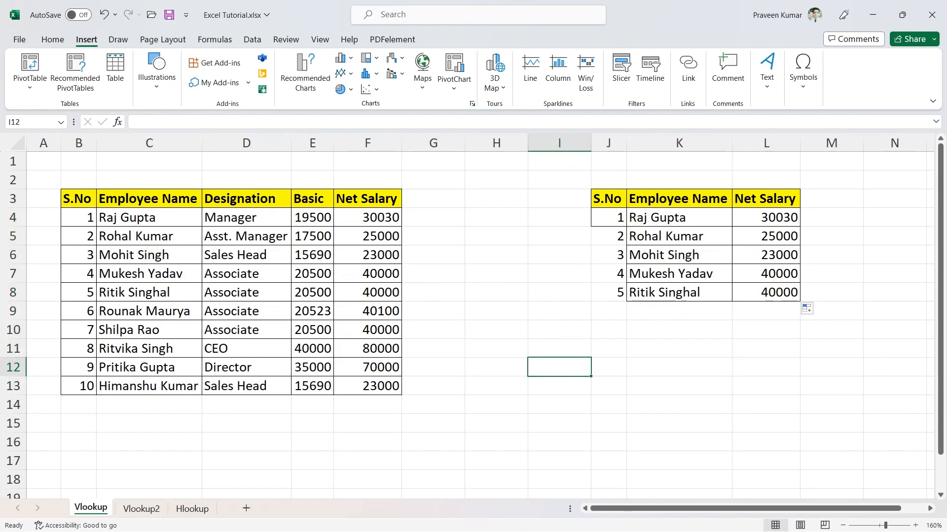
left_click_drag(42, 180, 498, 443)
left_click_drag(579, 180, 838, 332)
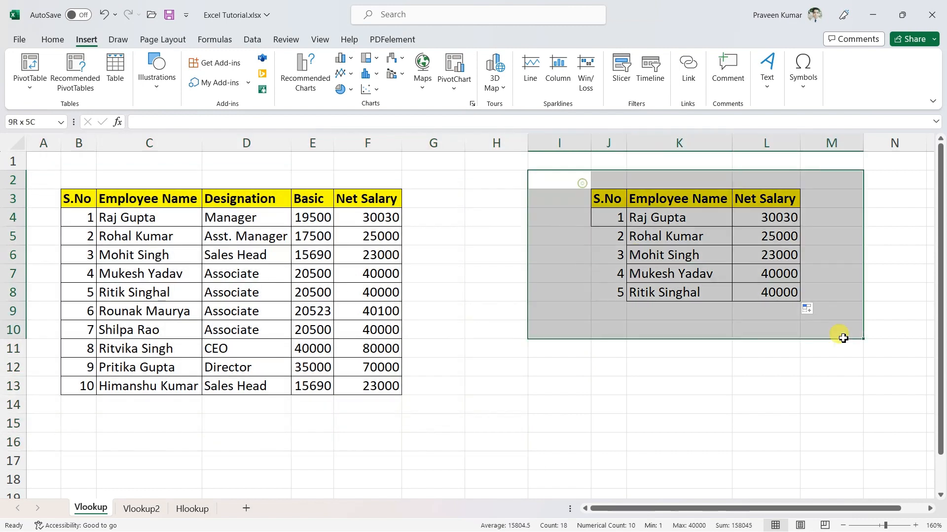
left_click(818, 395)
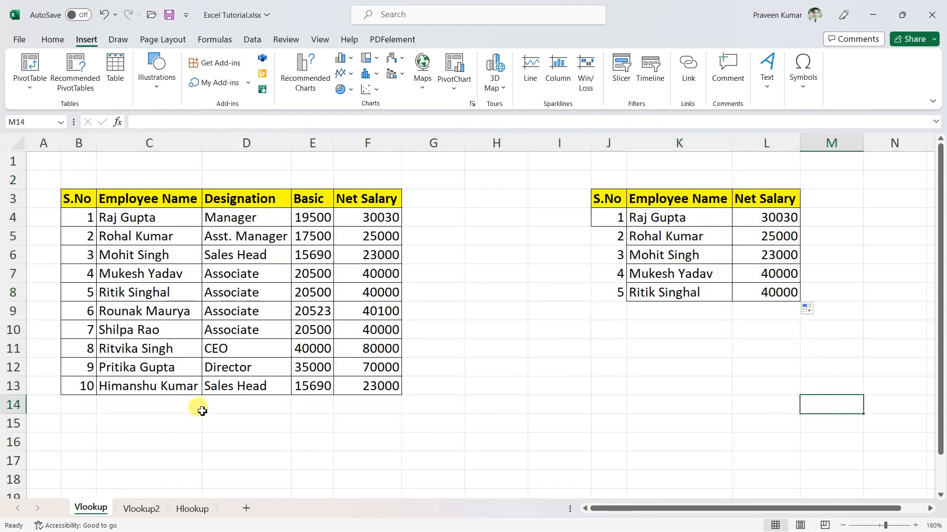
Step: Switch to the Vlookup2 sheet and enter the header Name, placing it in cell B1
left_click(145, 508)
left_click(110, 229)
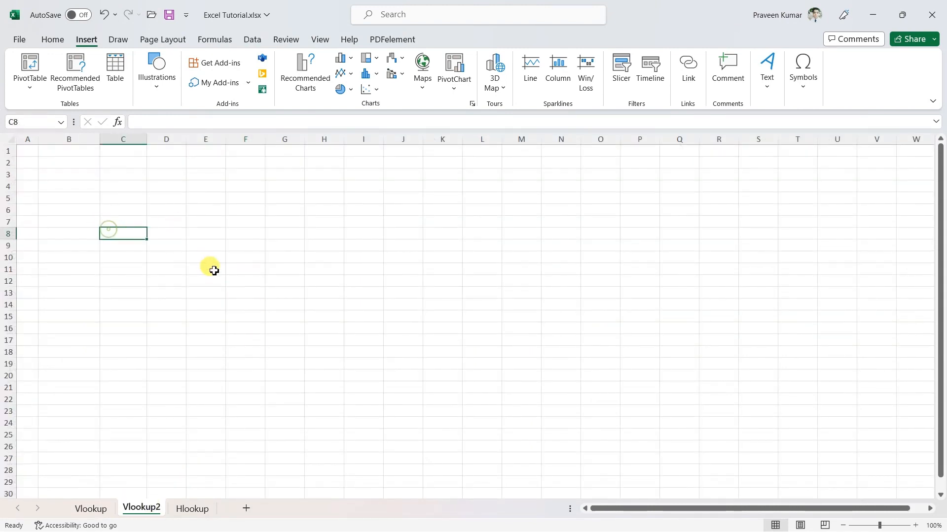
scroll(171, 296, "up", 5)
left_click(52, 168)
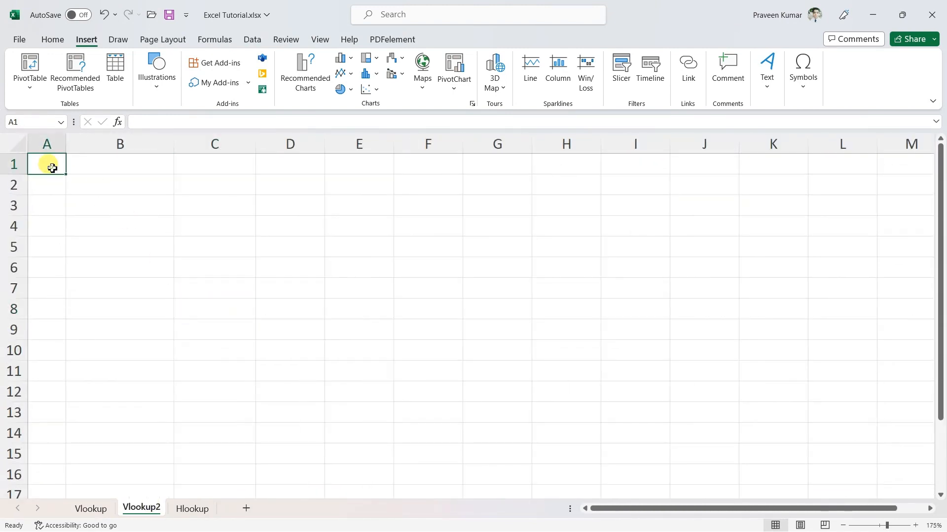
type("Name")
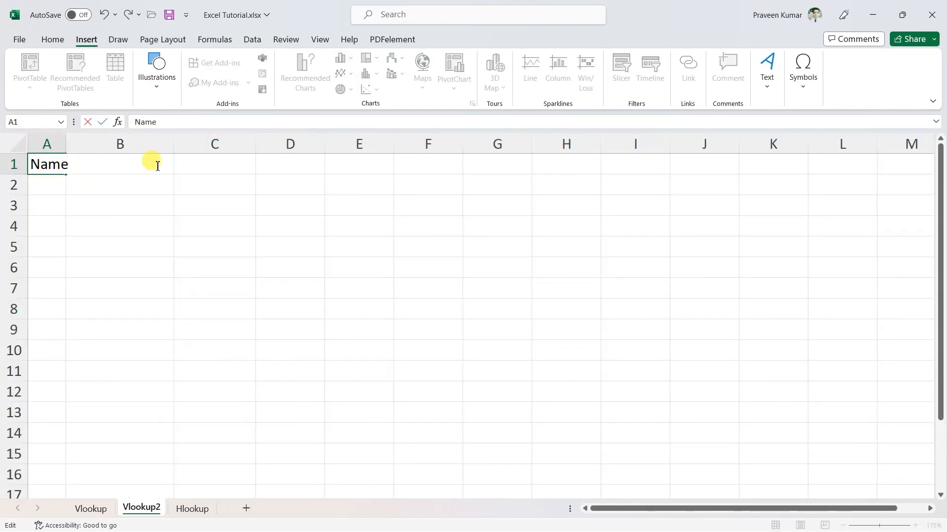
left_click(161, 208)
left_click(44, 163)
key("ctrl+x")
left_click(150, 178)
left_click(152, 170)
key("ctrl+v")
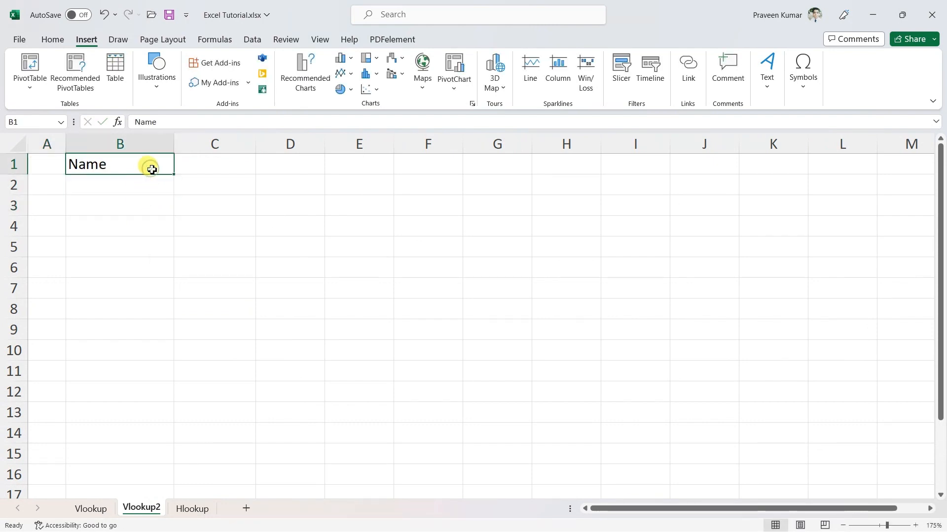
Step: Add the headers S.No in A1 and Designation in C1 on the Vlookup2 sheet
left_click(175, 170)
left_click(47, 164)
type("S")
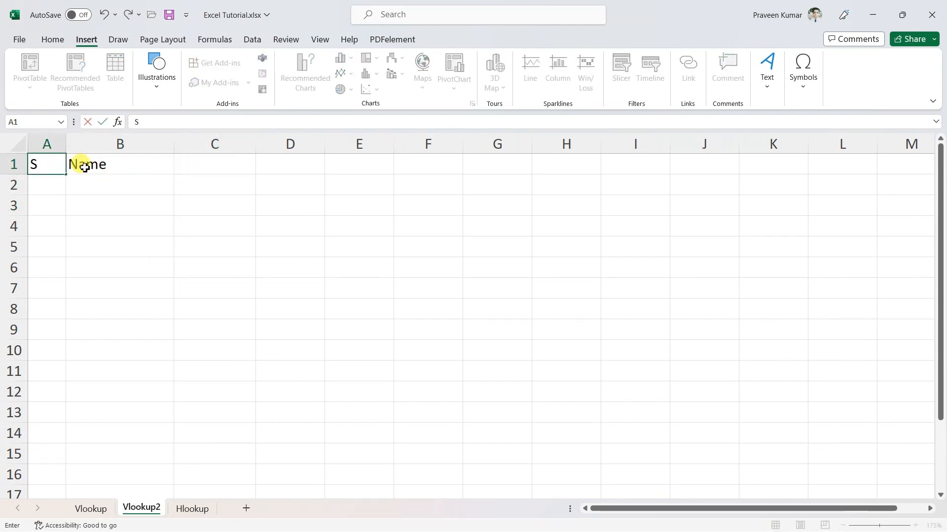
type(".No")
left_click(205, 165)
type("Designation")
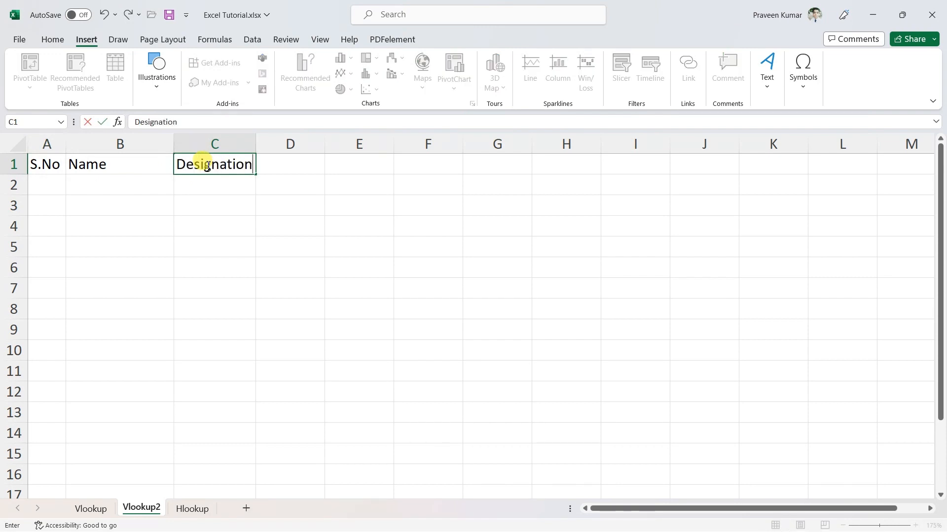
left_click(186, 221)
Step: Review the S.No, Name and Designation headers on Vlookup2 and the source table on the Vlookup sheet
left_click(52, 164)
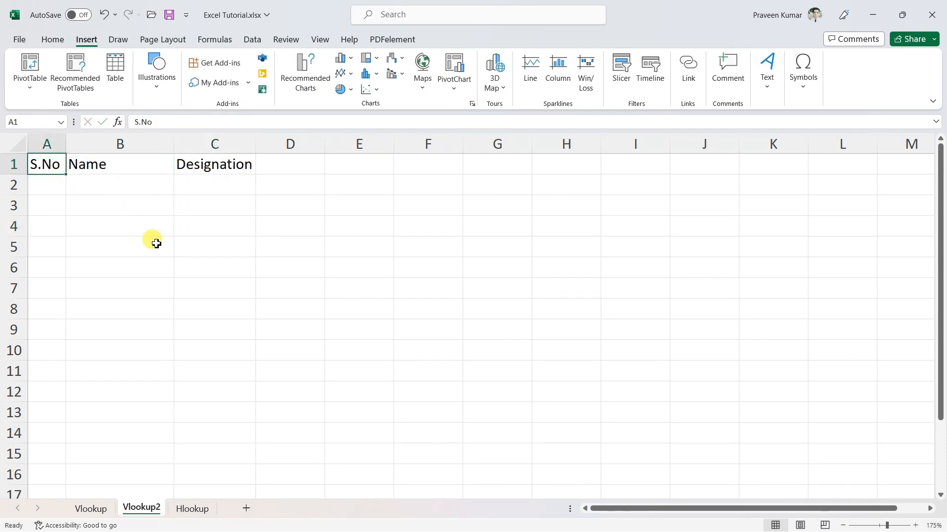
left_click(153, 243)
left_click_drag(105, 165, 108, 196)
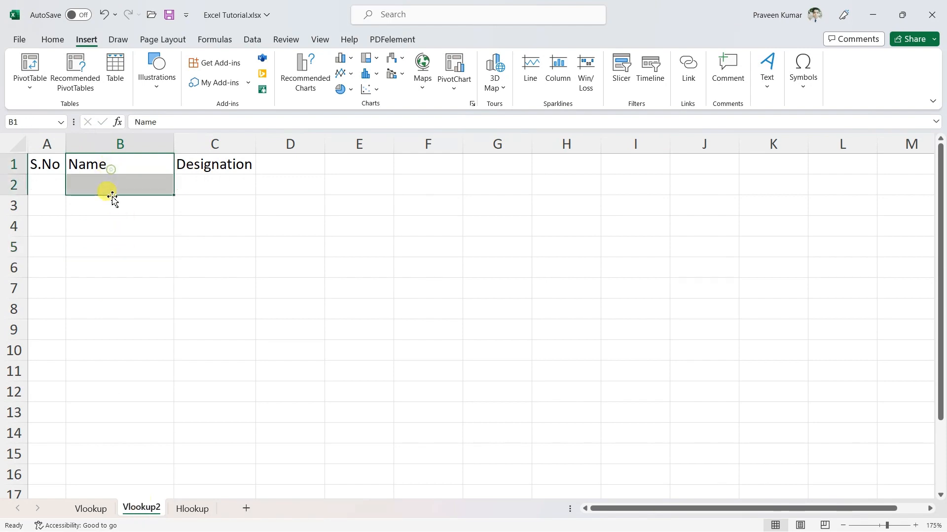
left_click(240, 170)
left_click_drag(236, 187, 231, 207)
left_click(219, 283)
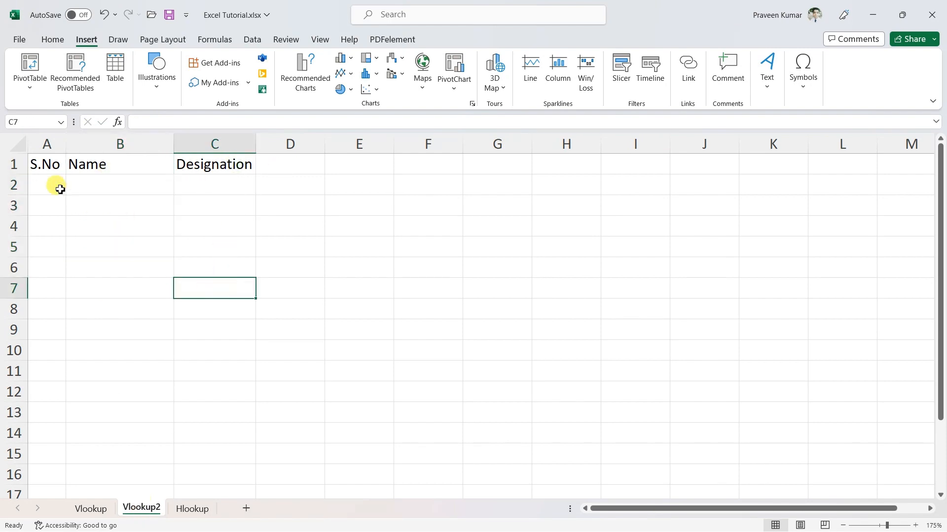
left_click(91, 508)
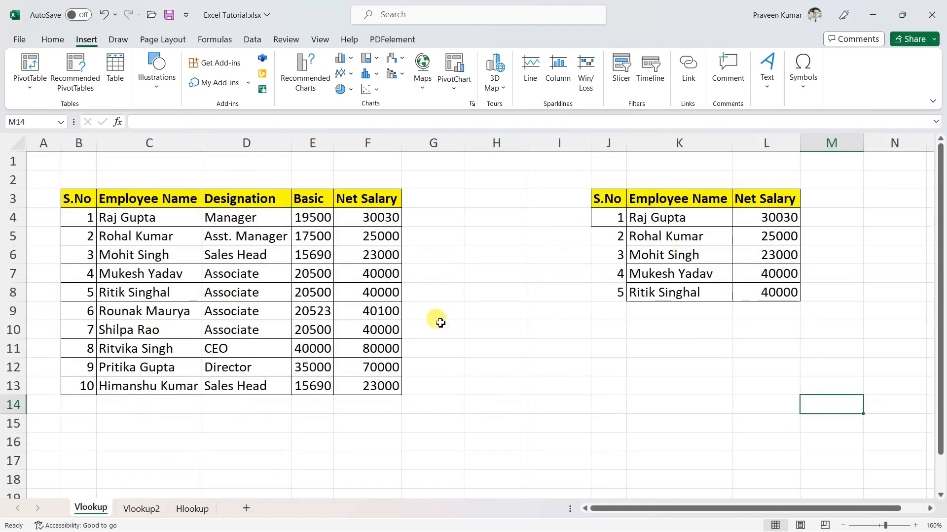
left_click(153, 511)
Step: Enter 1 as the S.No lookup value in cell A2 of the Vlookup2 sheet
left_click(52, 186)
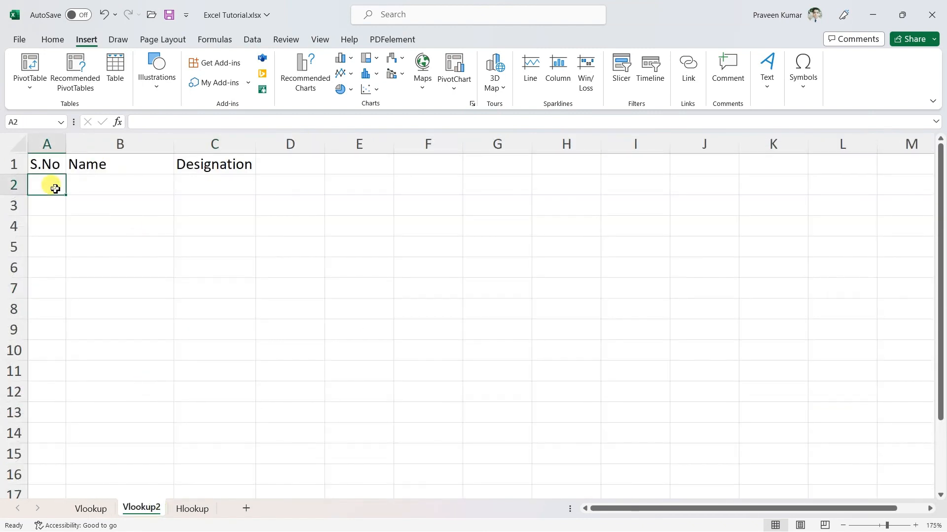
left_click(121, 268)
left_click(61, 182)
type("1")
left_click(110, 284)
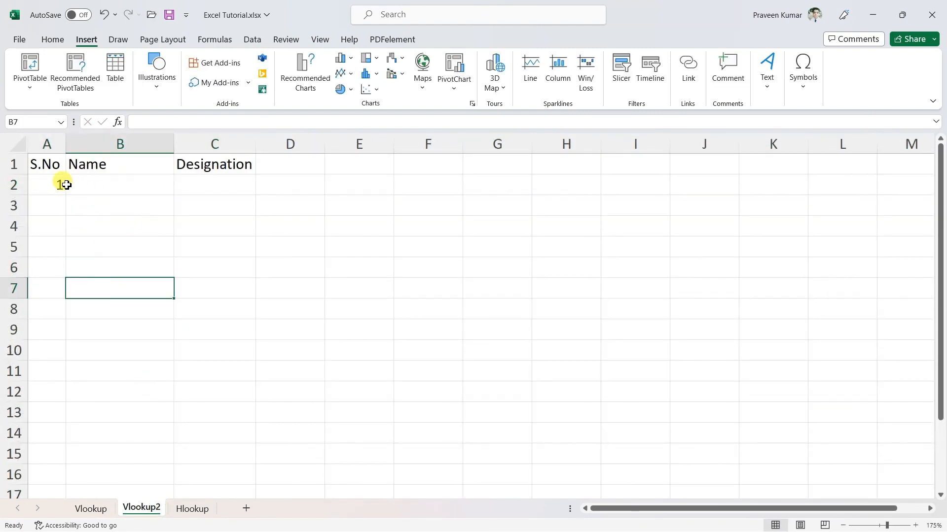
left_click(54, 190)
Step: Start a VLOOKUP formula in B2 under Name, using A2 as the lookup value
left_click(130, 185)
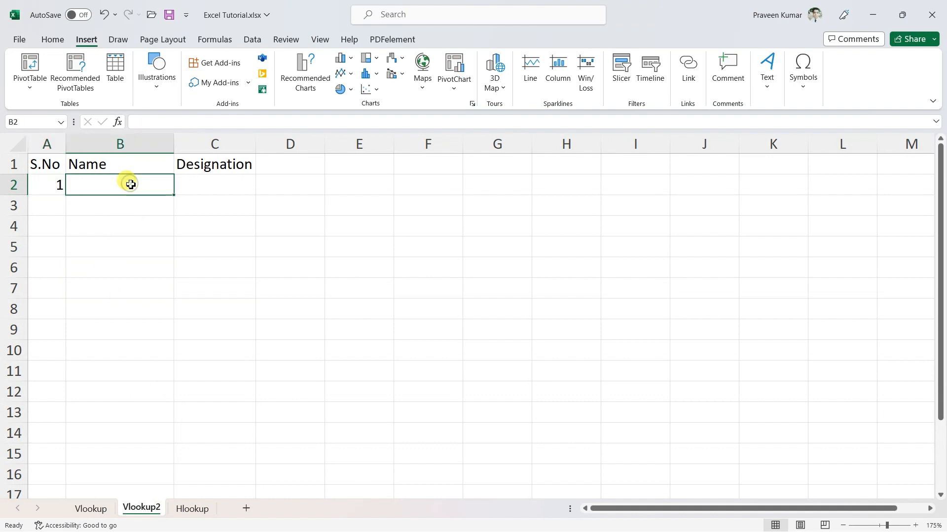
type("=vl")
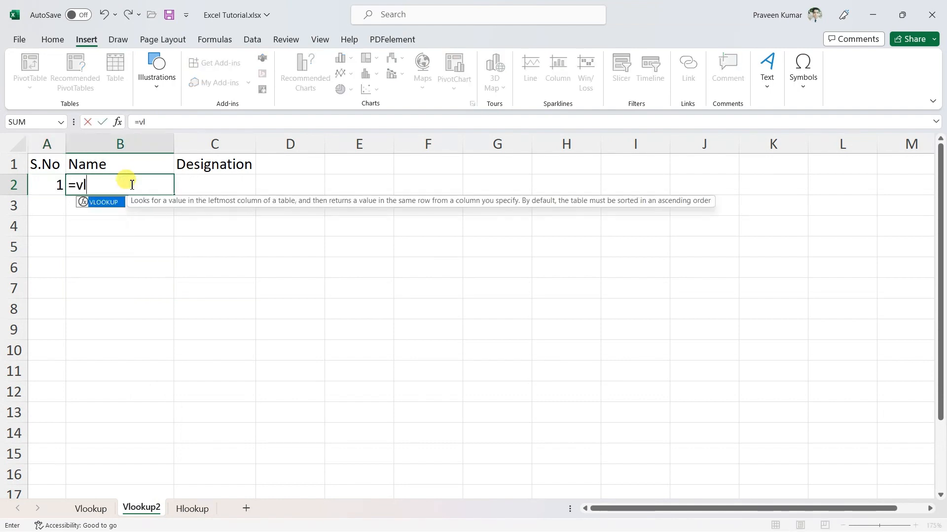
key("Tab")
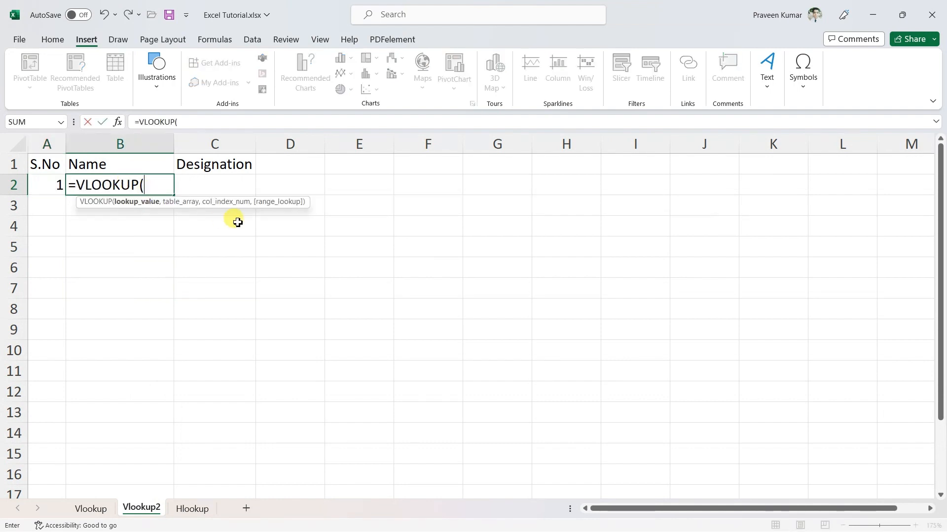
left_click(50, 184)
type(",")
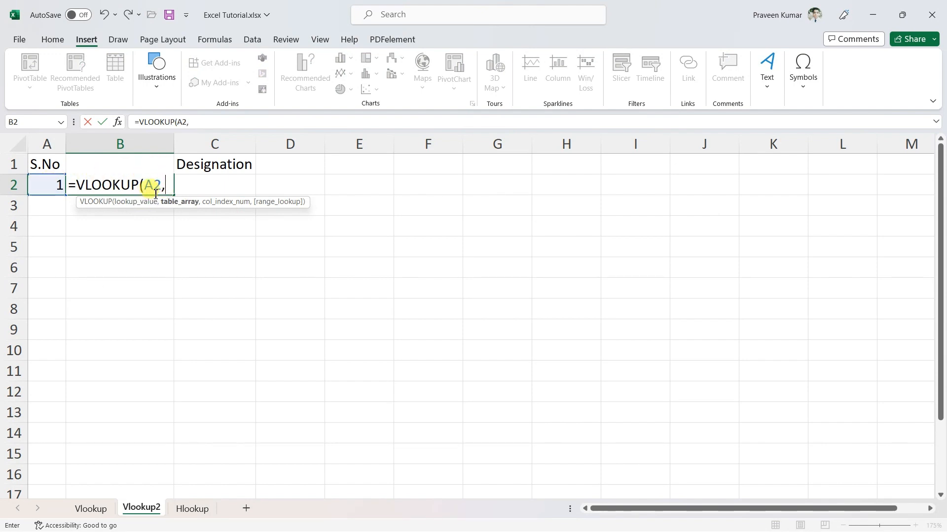
left_click(198, 122)
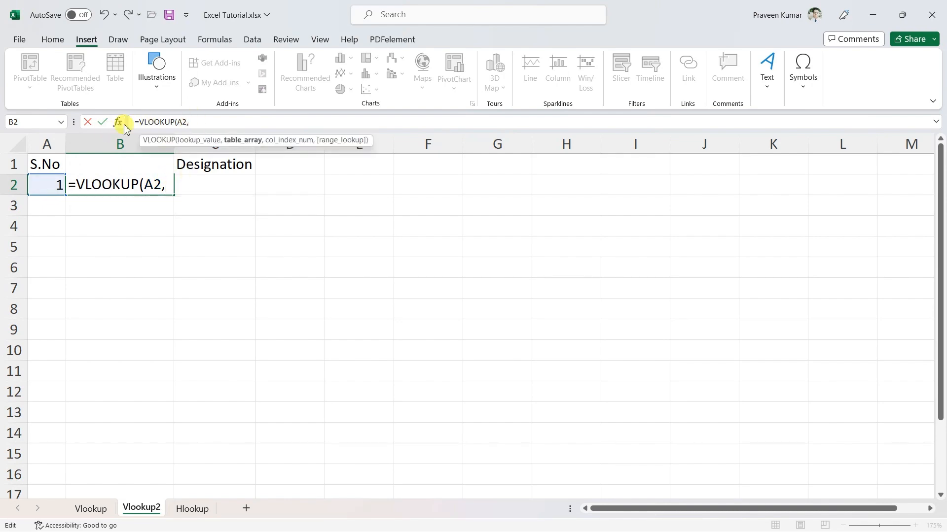
Step: Complete the Name lookup with table array Vlookup!$B$3:$F$13, column index 2 and exact match 0
left_click(93, 506)
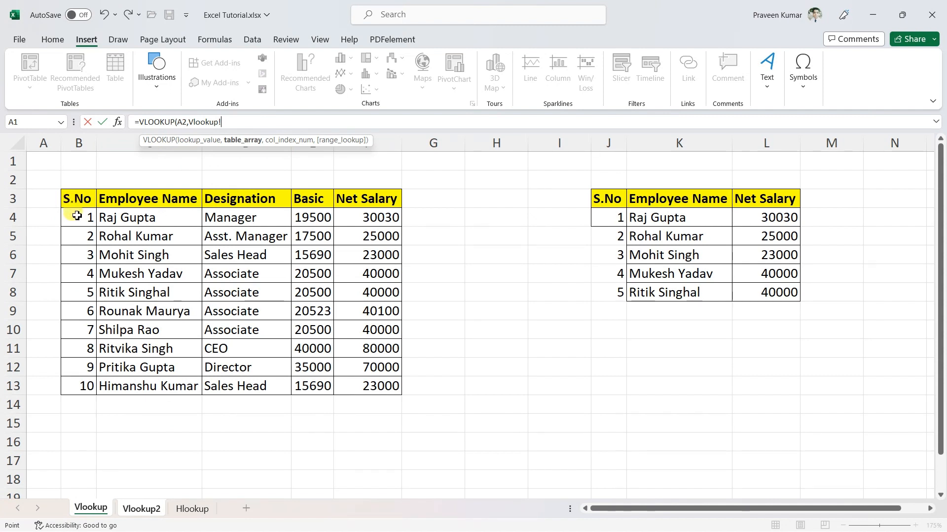
left_click_drag(79, 198, 383, 387)
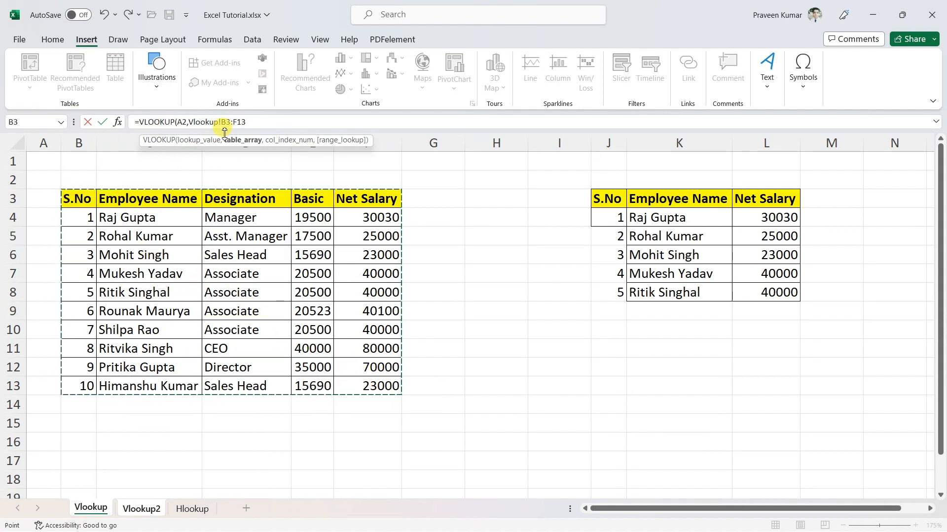
key("F4")
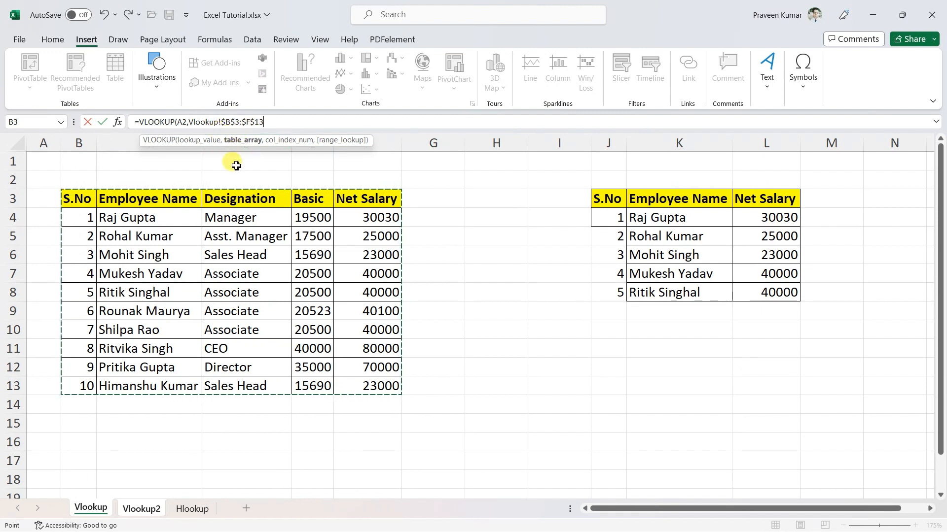
type(",")
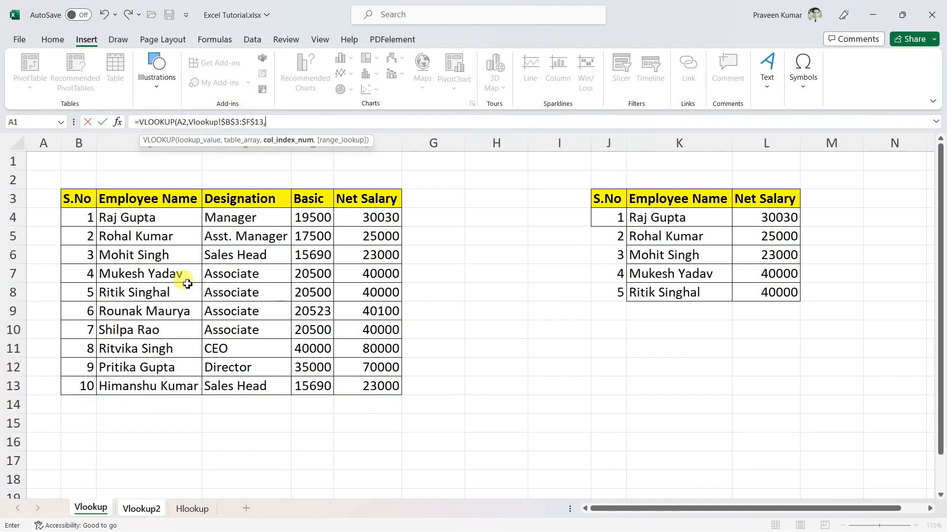
type("2,")
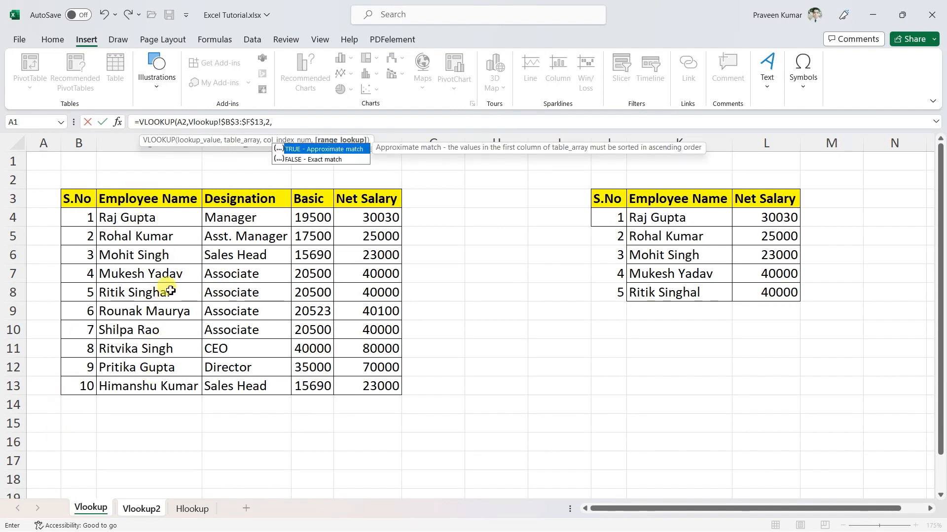
type("0)")
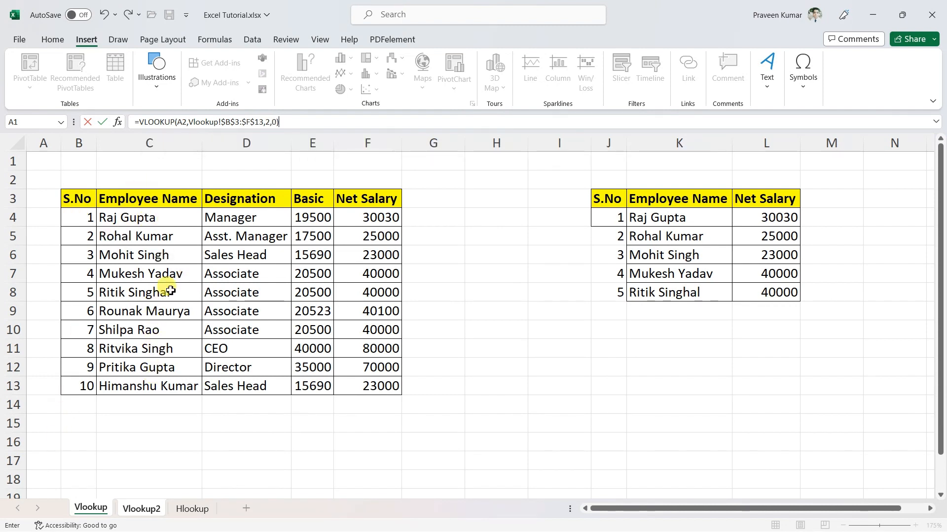
key("Return")
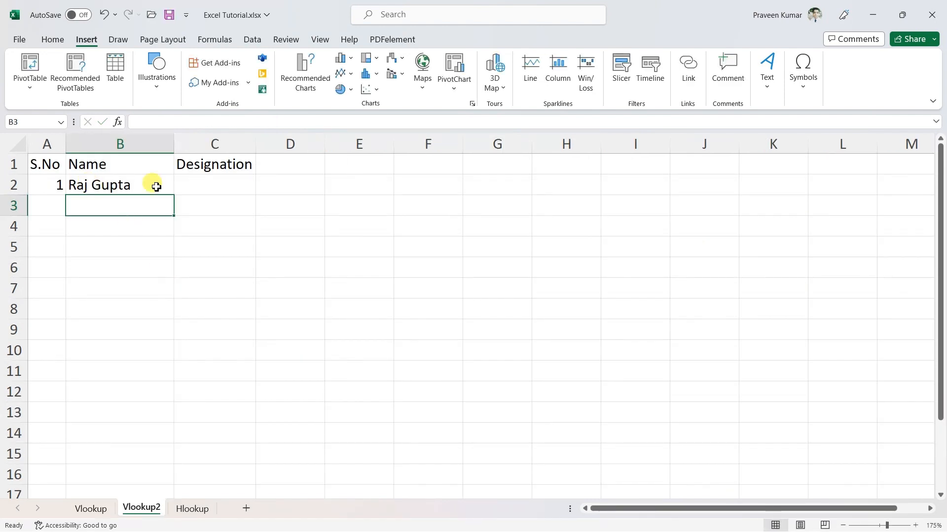
Step: Start a VLOOKUP formula in C2 under Designation, using A2 as the lookup value
left_click(186, 190)
type("=vl")
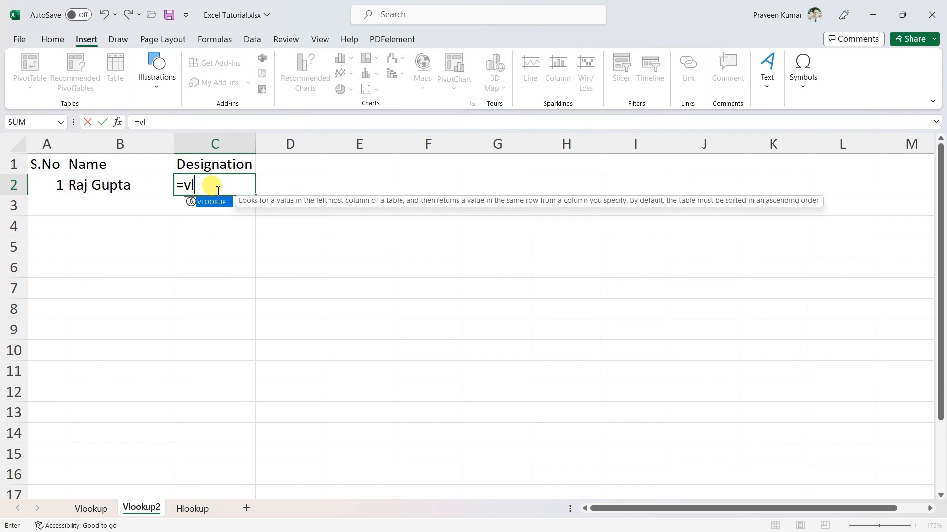
key("Tab")
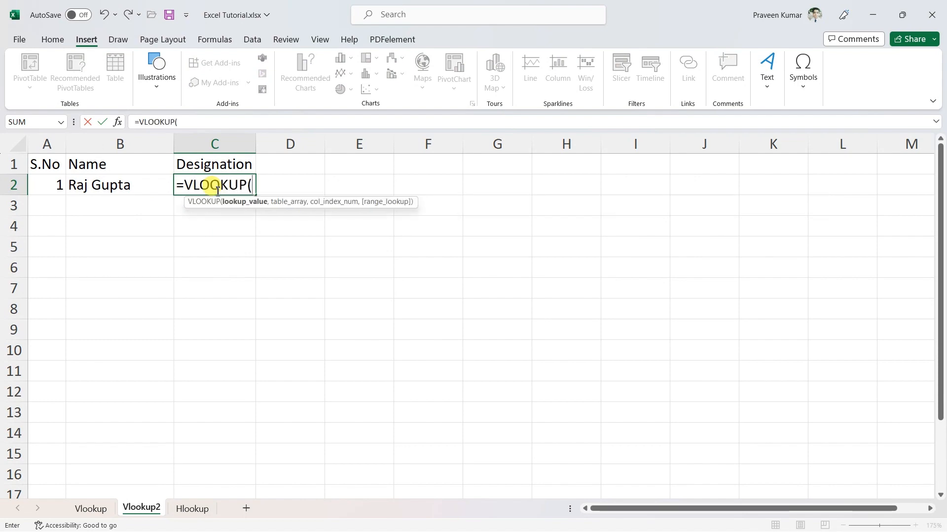
left_click(48, 189)
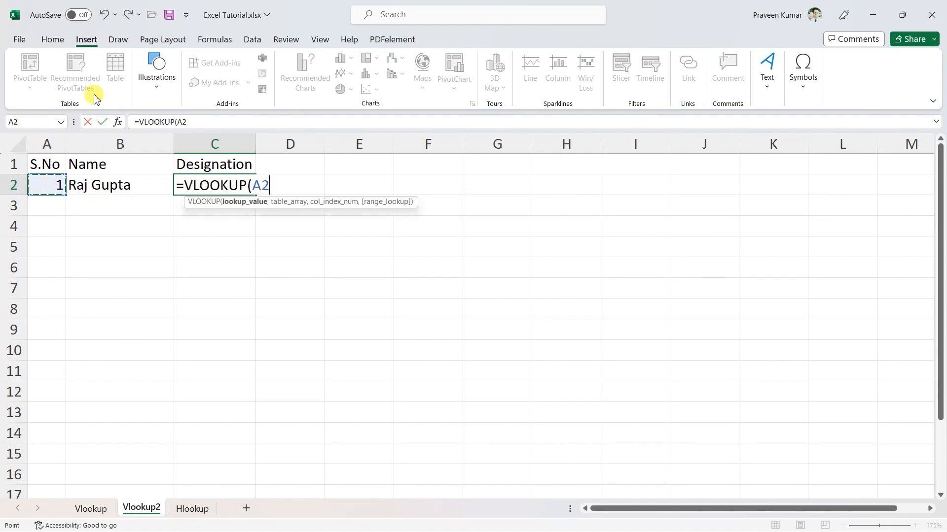
left_click(197, 122)
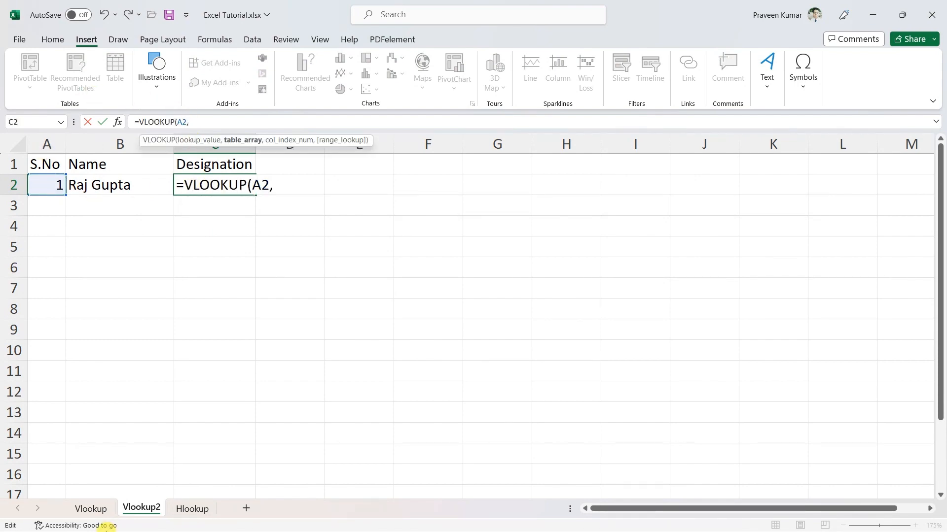
type(",")
Step: Complete the Designation lookup with table array Vlookup!$B$3:$F$13, column index 3 and exact match 0
left_click(91, 508)
left_click_drag(78, 181, 356, 362)
left_click(258, 129)
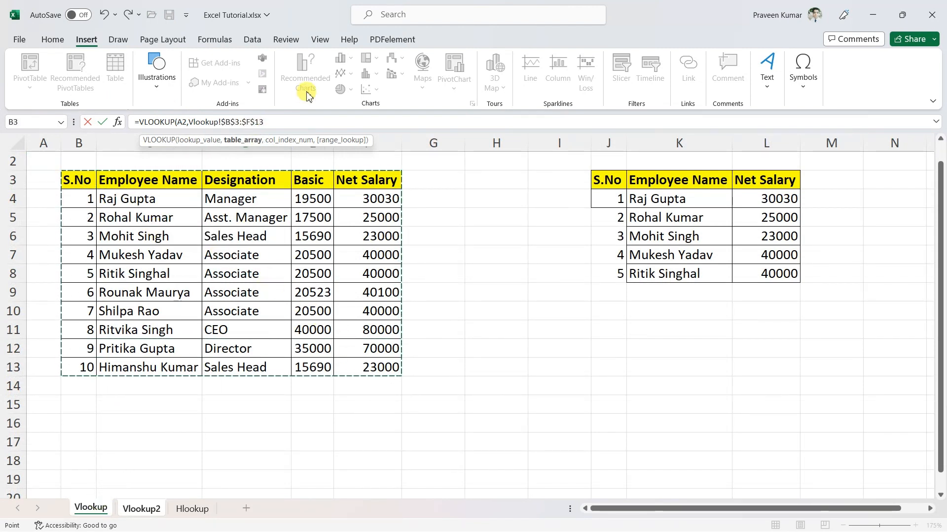
left_click(282, 119)
type(",")
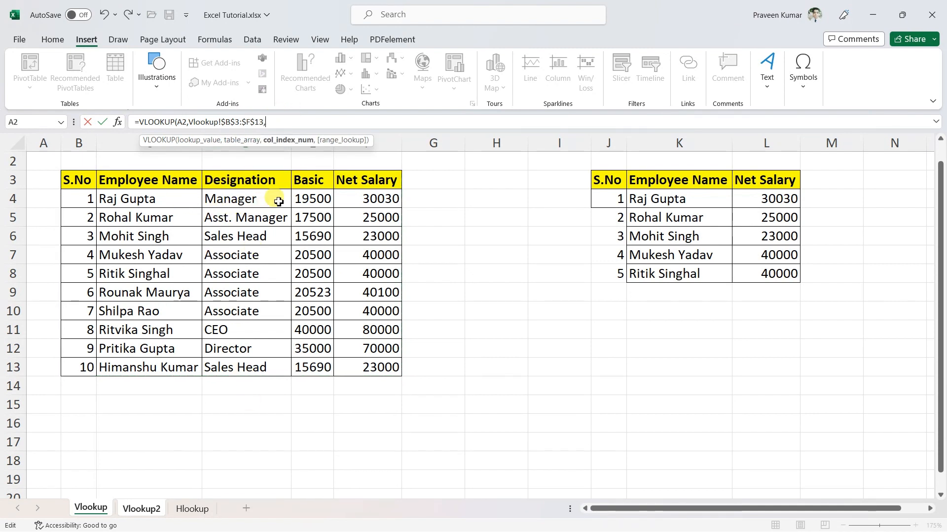
type("3,")
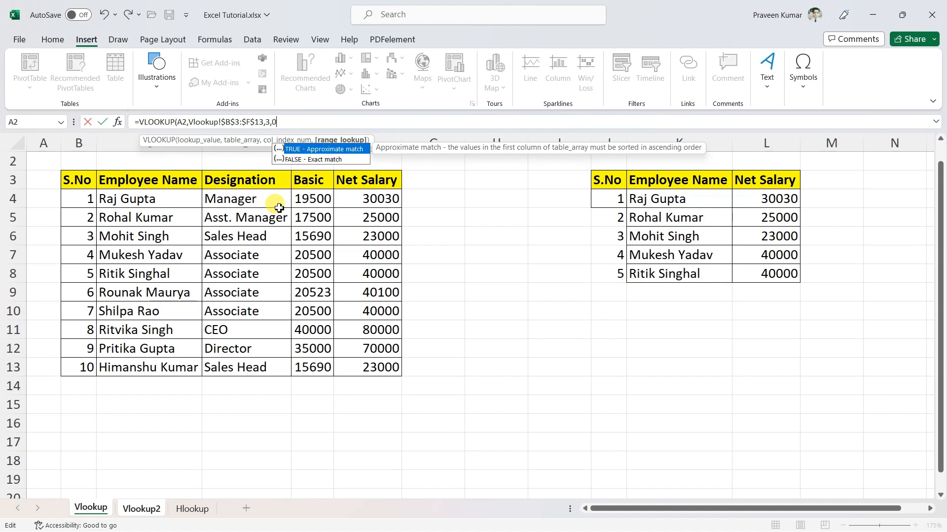
type("0)")
key("Return")
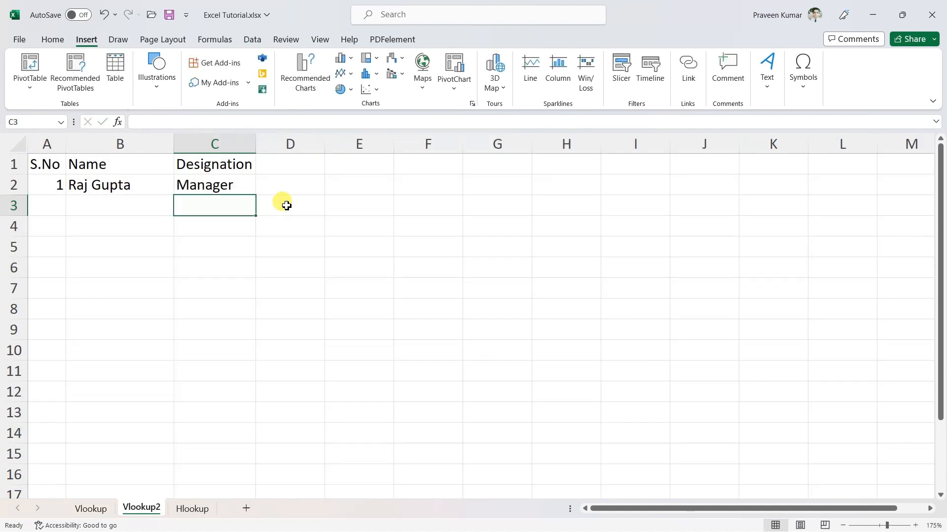
Step: Test both lookups by changing the S.No in A2 to 2, 3 and finally 4
left_click(50, 185)
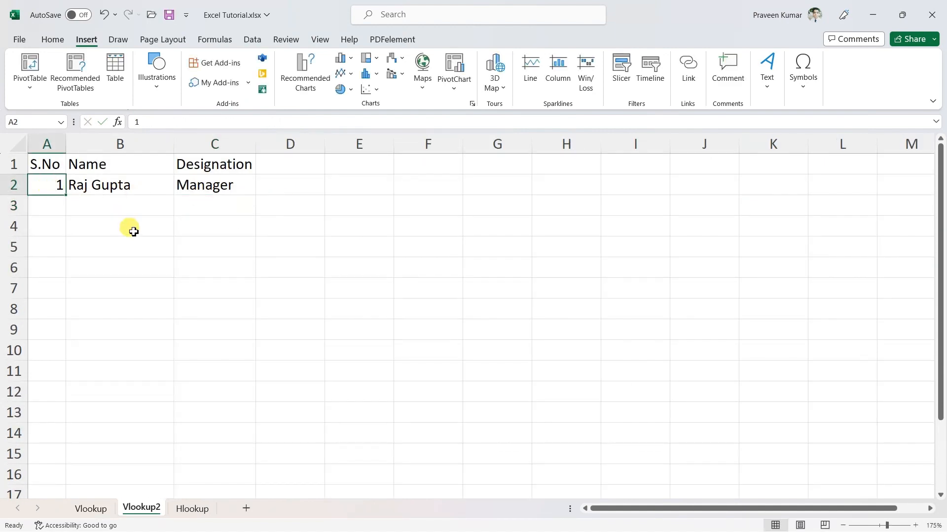
type("2")
left_click(133, 251)
left_click(60, 185)
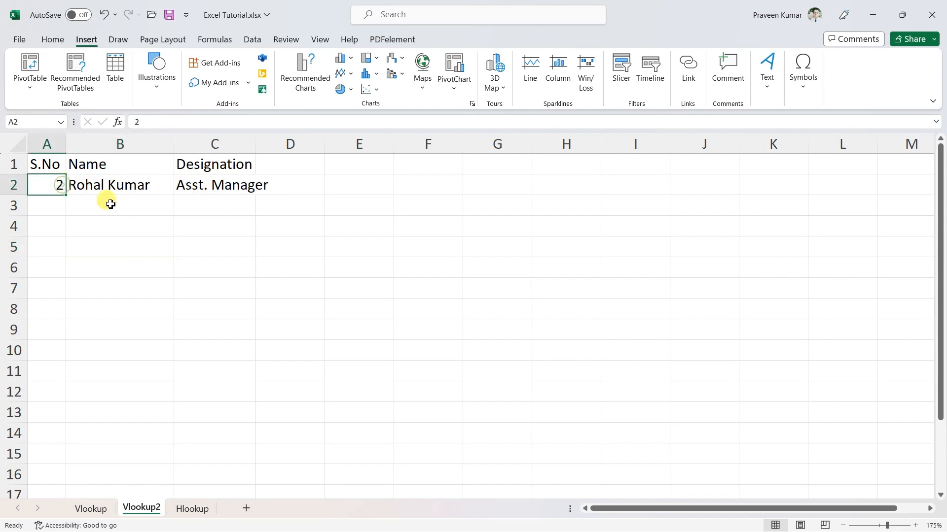
type("3")
left_click(184, 241)
left_click(52, 192)
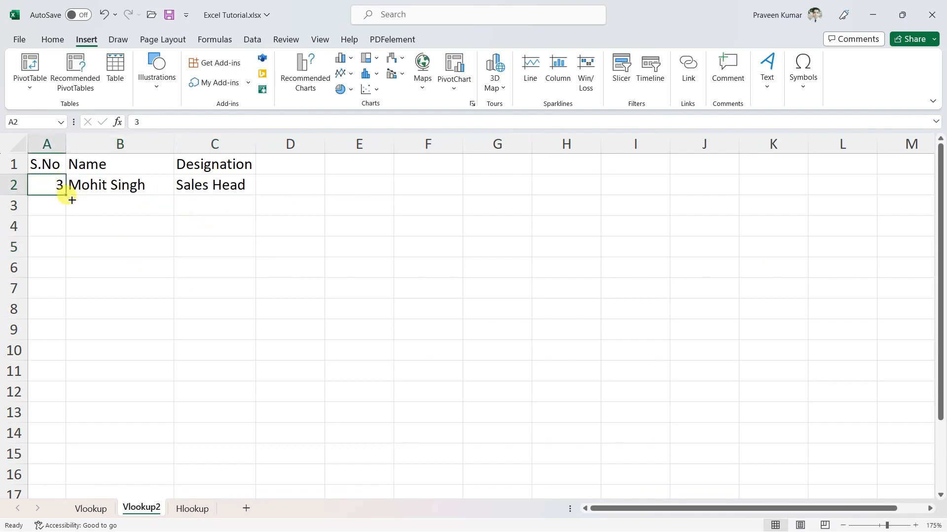
type("4")
left_click(129, 247)
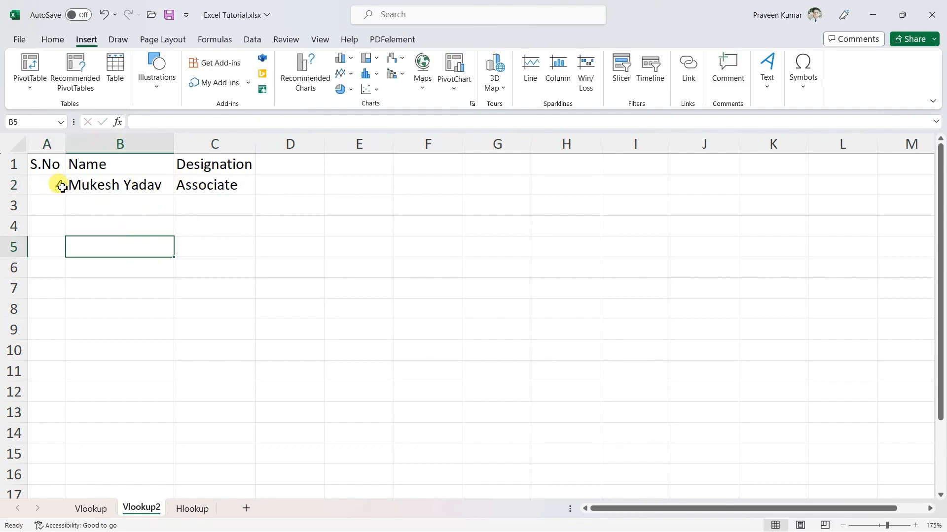
Step: Compare the name and designation fetched for S.No 4 with the source table on the Vlookup sheet
left_click(88, 511)
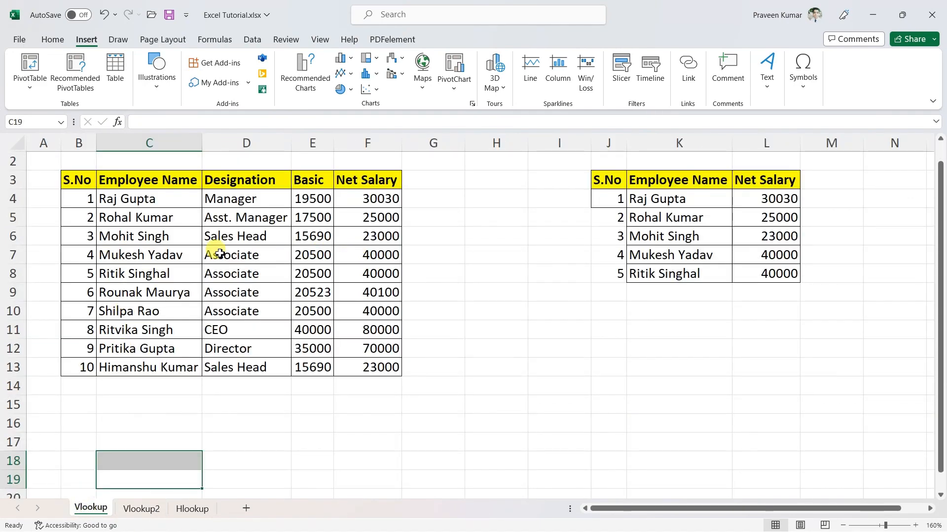
left_click(141, 509)
left_click(152, 262)
left_click(63, 186)
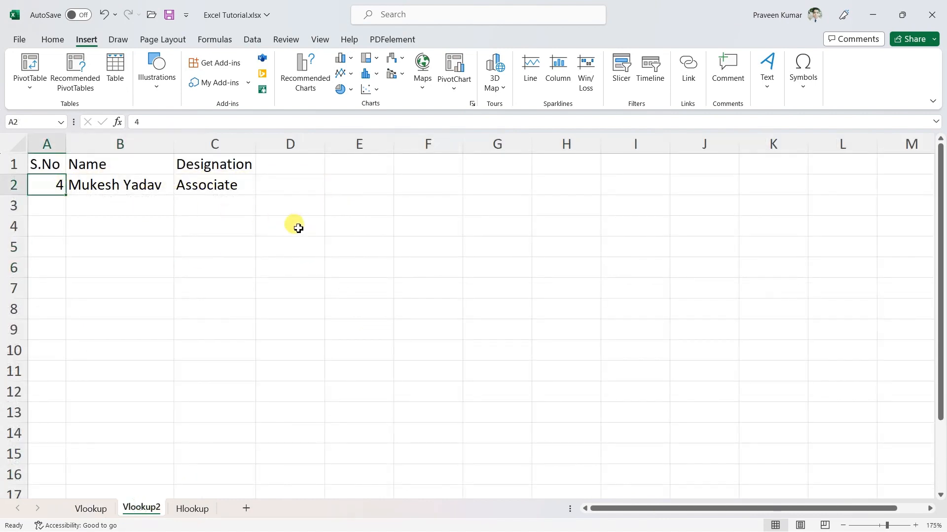
left_click(261, 261)
left_click(101, 219)
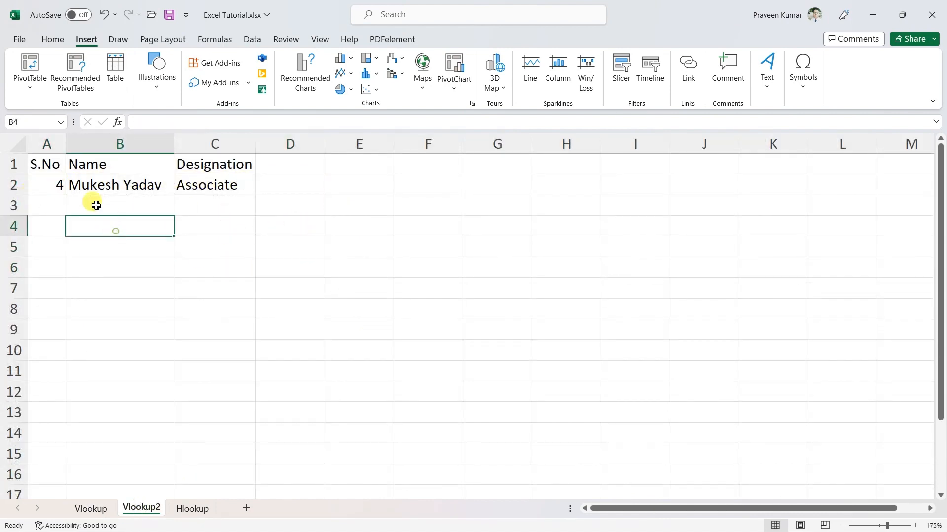
Step: Open data validation for the S.No cell A2 on the Vlookup2 sheet and allow only values from a list
left_click(53, 185)
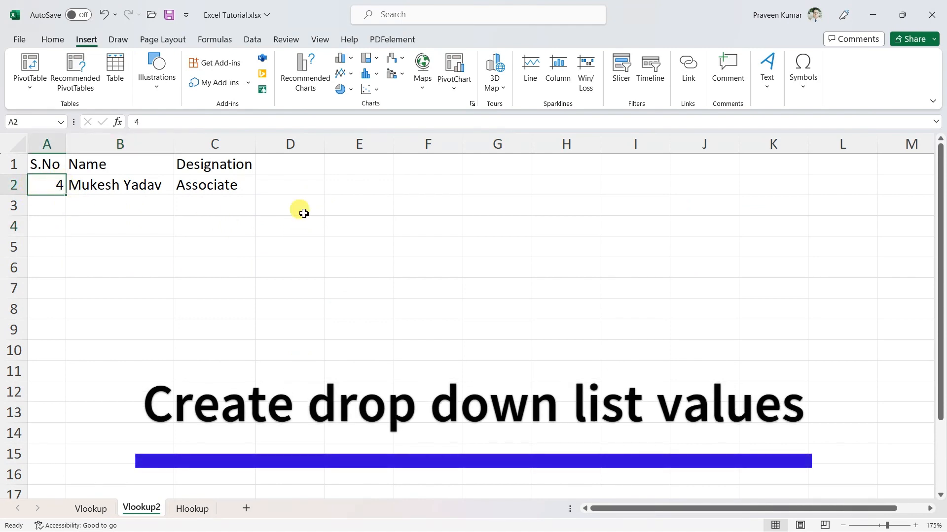
left_click(252, 40)
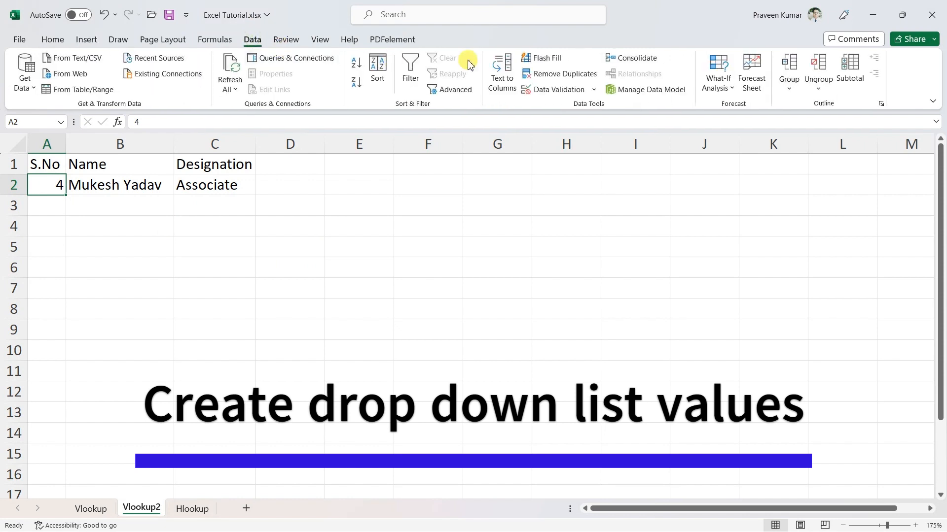
left_click(566, 90)
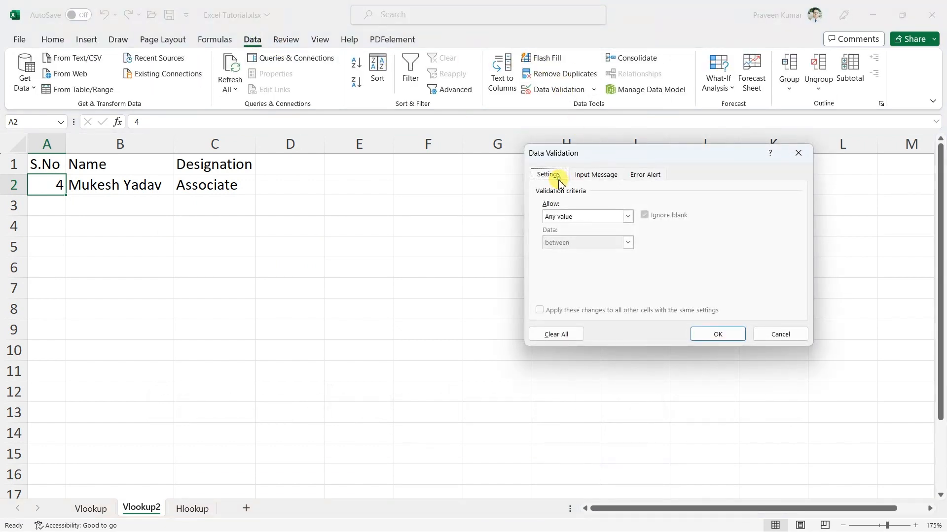
left_click(628, 217)
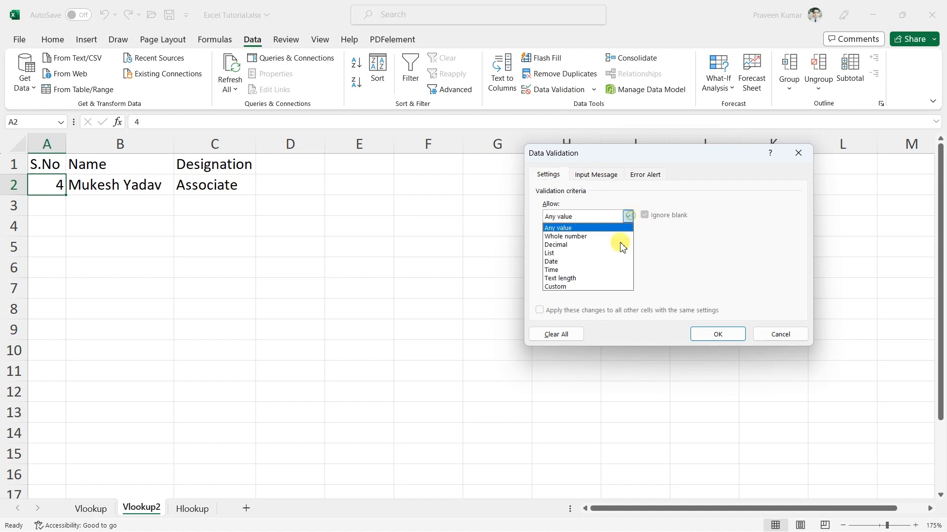
left_click(577, 253)
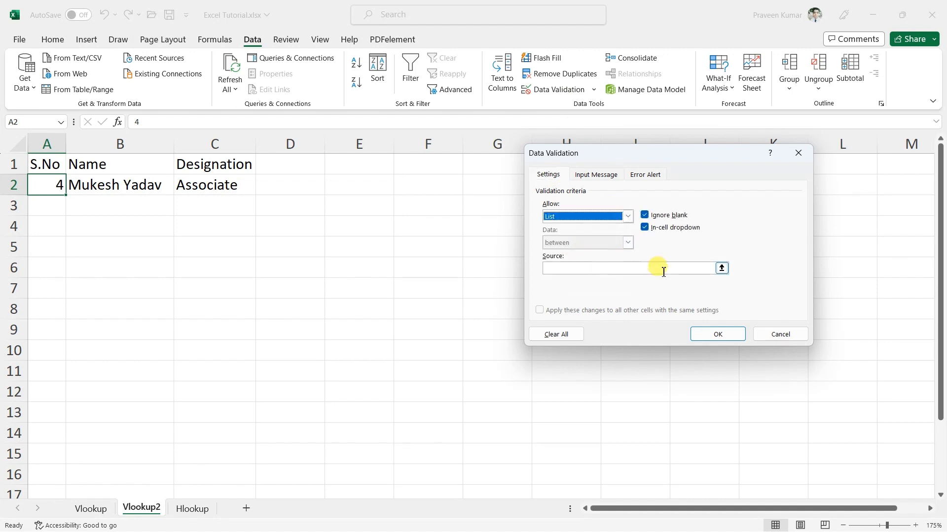
Step: Set the validation list source to the S.No range =Vlookup!$B$4:$B$13 and apply the drop-down to A2
left_click(722, 270)
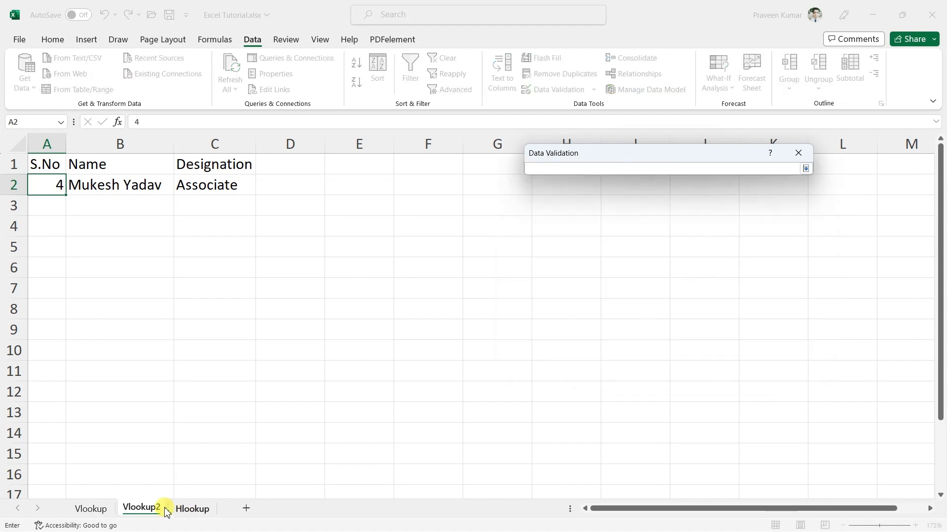
left_click(90, 507)
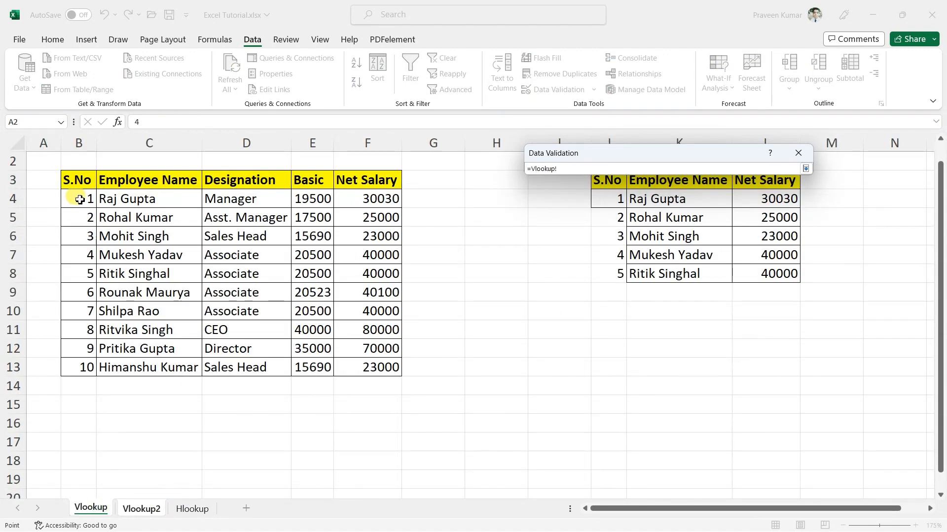
left_click_drag(80, 201, 80, 363)
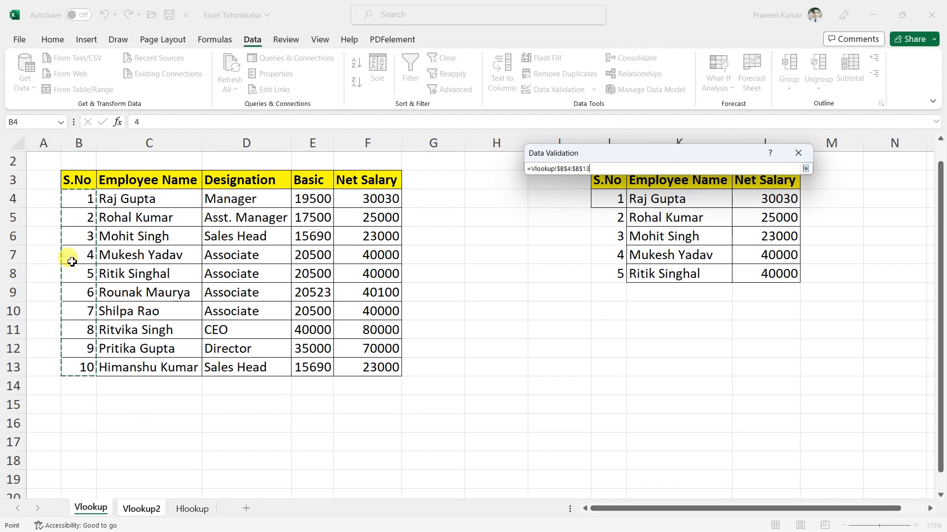
left_click(805, 170)
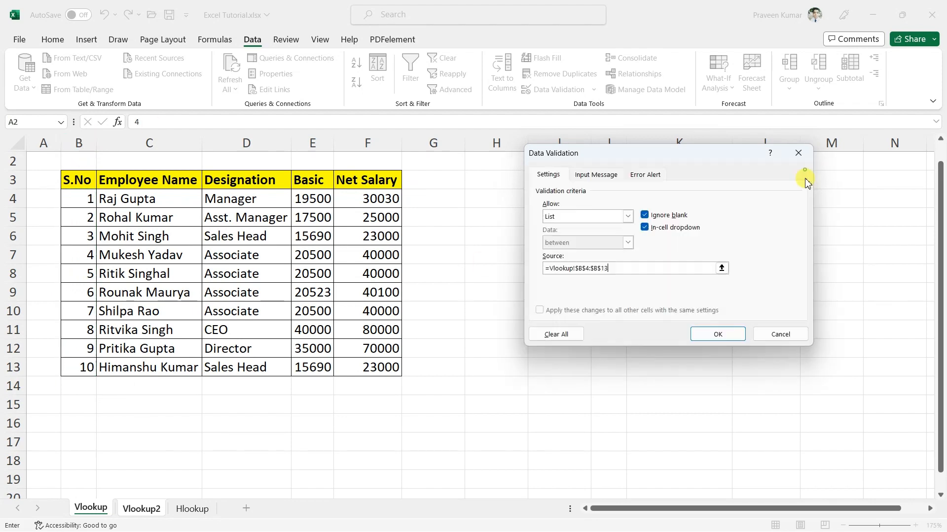
left_click(717, 335)
Step: Test the lookups by choosing S.No 3, 5, 8 and finally 9 from the drop-down list in A2
left_click(71, 189)
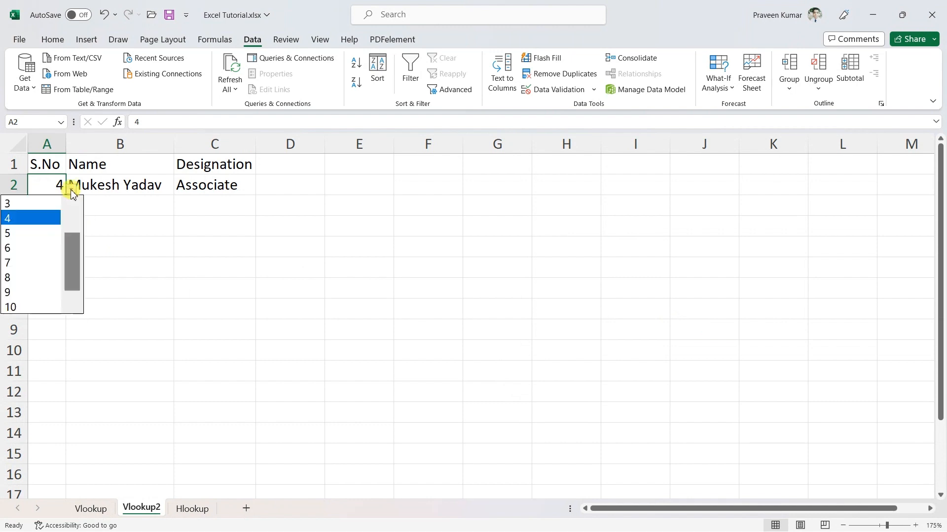
scroll(74, 221, "up", 1)
scroll(71, 291, "down", 1)
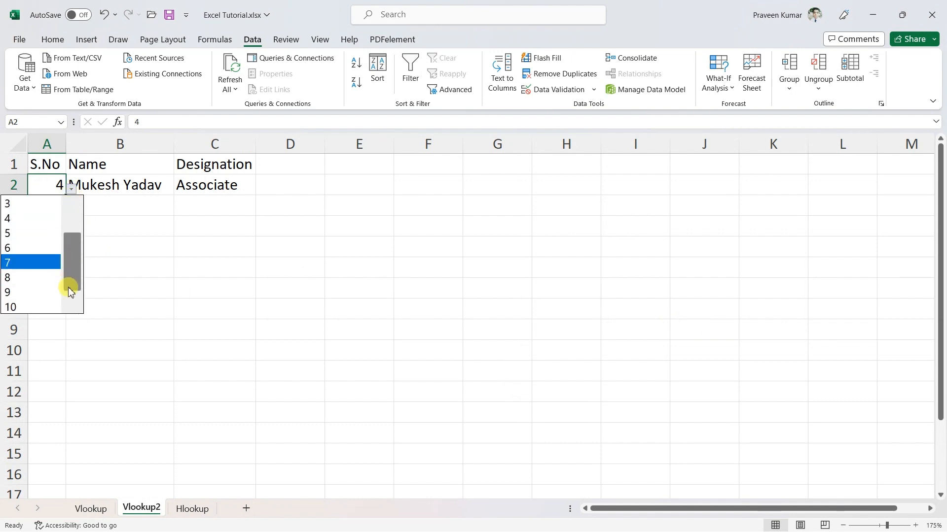
left_click(32, 203)
left_click(71, 189)
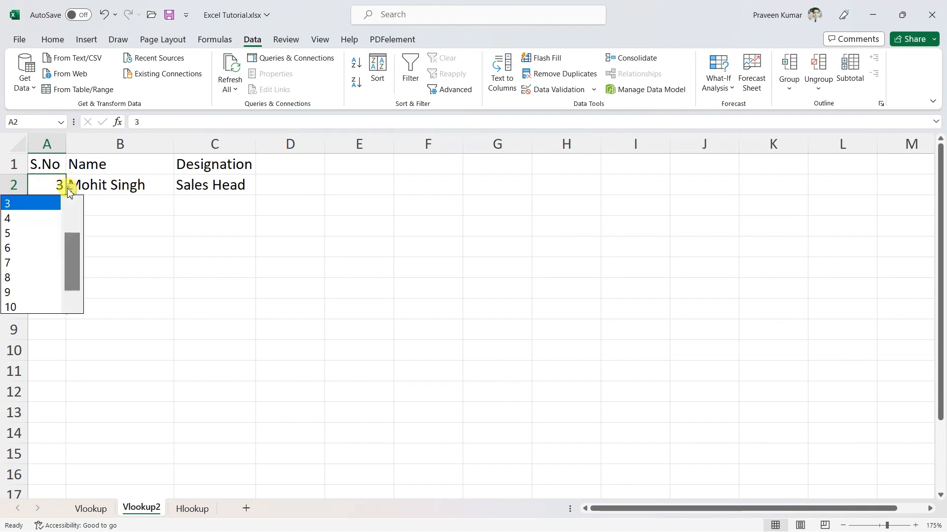
left_click(42, 236)
left_click(71, 189)
left_click(52, 275)
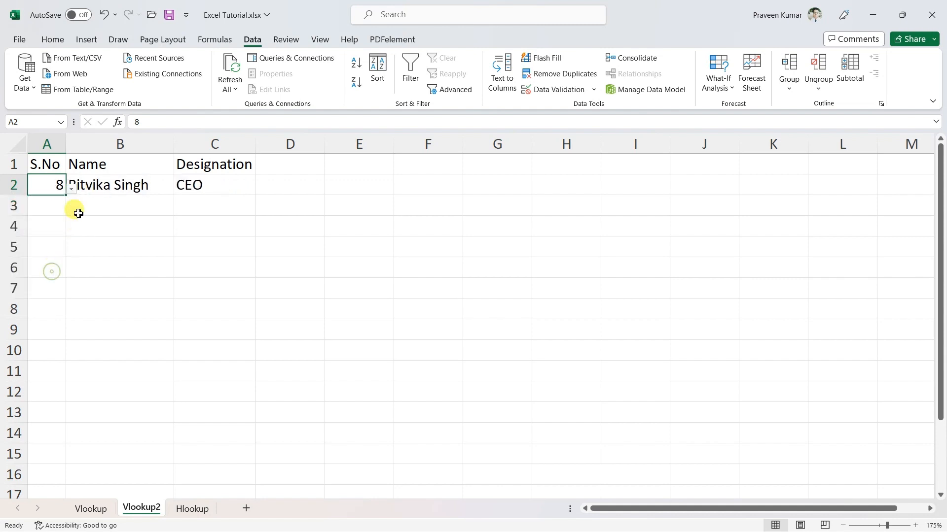
left_click(68, 192)
left_click(38, 293)
left_click(177, 290)
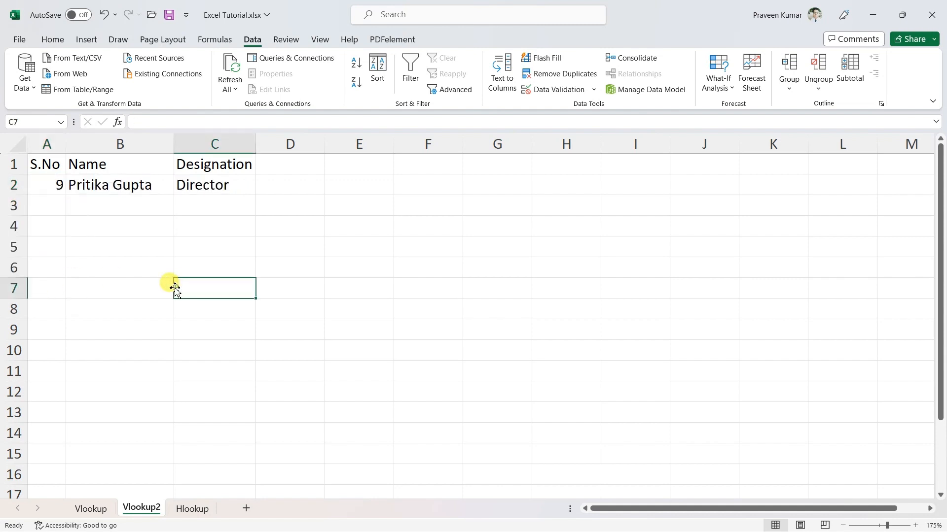
Step: Remove the drop-down list from A2 by clearing all of its data validation settings
left_click(49, 190)
left_click(572, 91)
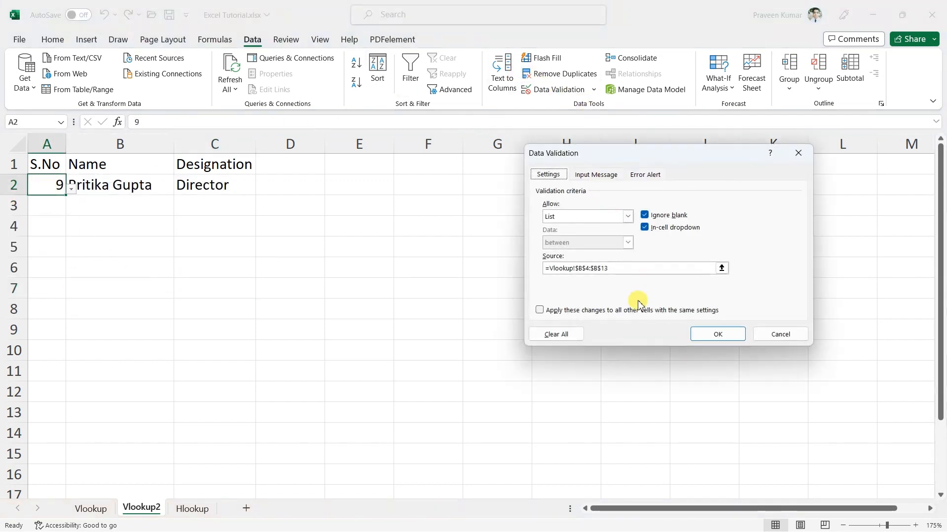
left_click(558, 334)
left_click(721, 340)
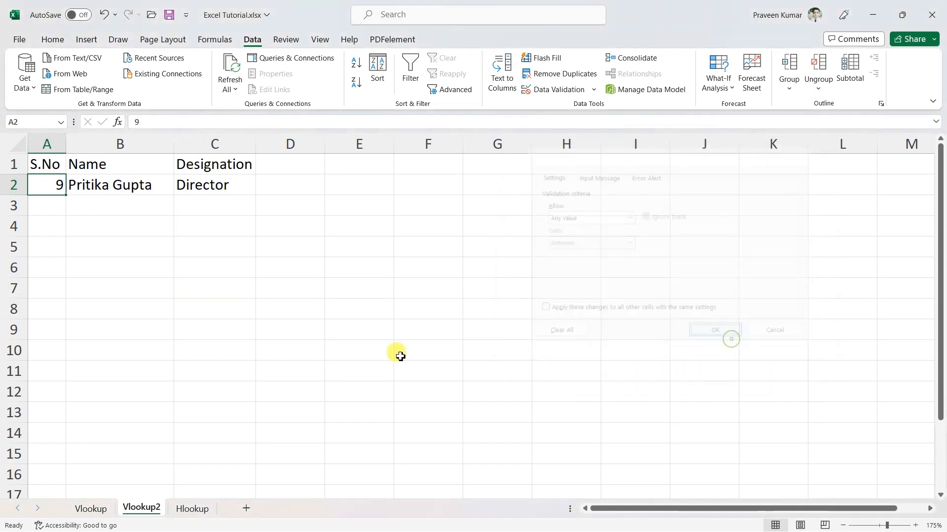
left_click(306, 336)
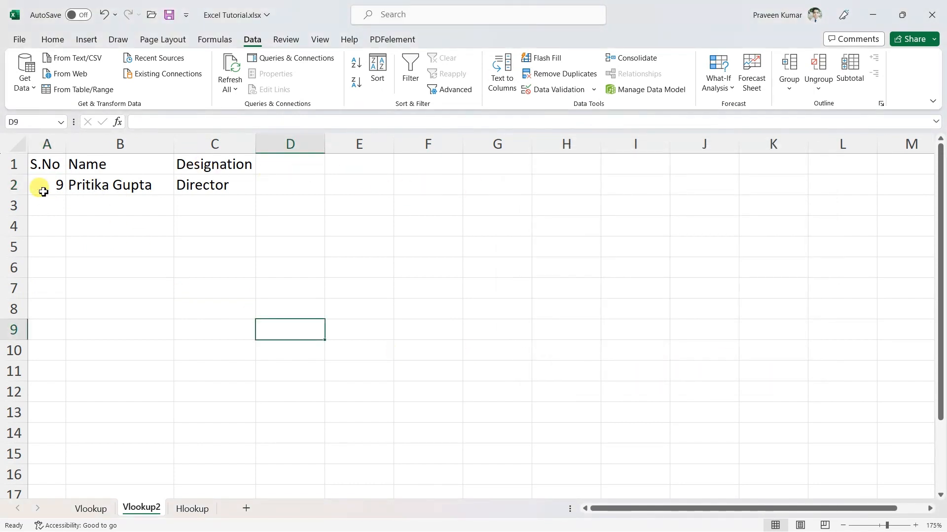